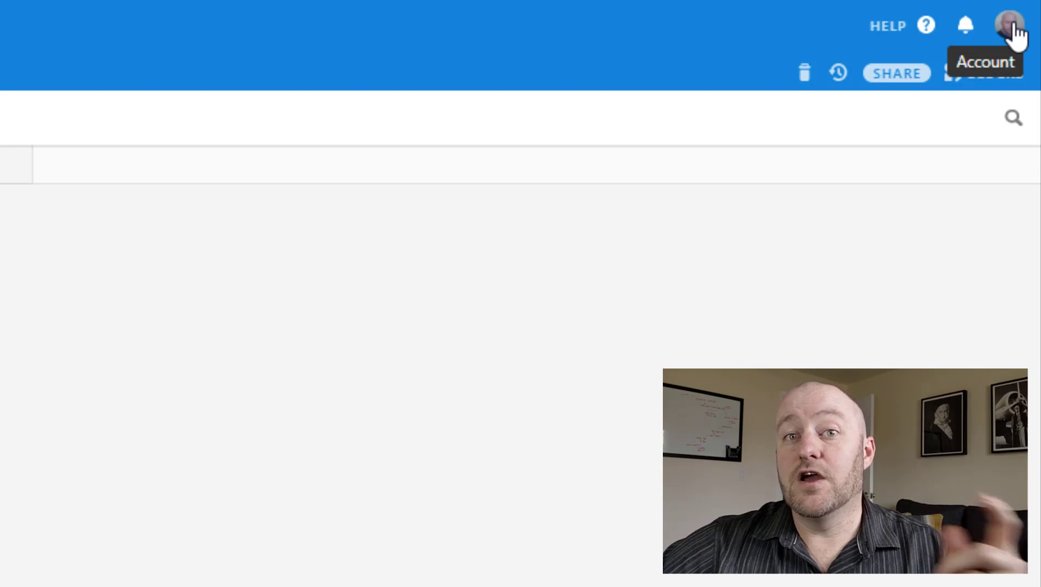
Step: Check the signed-in account and compare the Personal Views Example base in the creator's and editor's windows
{"action": "left_click", "coordinate": [1010, 27]}
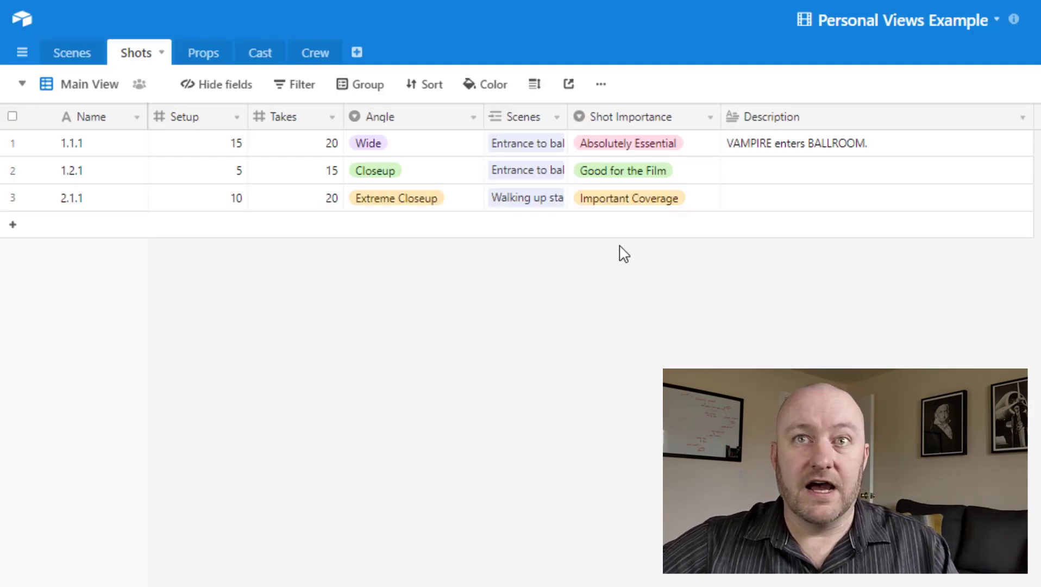
{"action": "key", "text": "alt+Tab"}
{"action": "key", "text": "alt+Tab"}
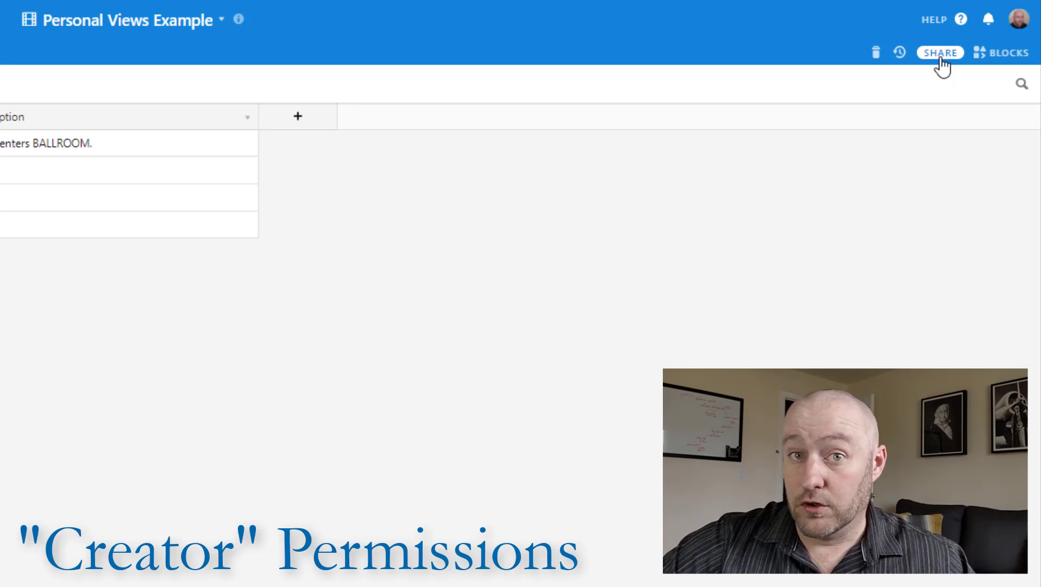
Step: Open the base's sharing settings and examine the collaborators' roles and the permission levels available for the base collaborator
{"action": "left_click", "coordinate": [941, 57]}
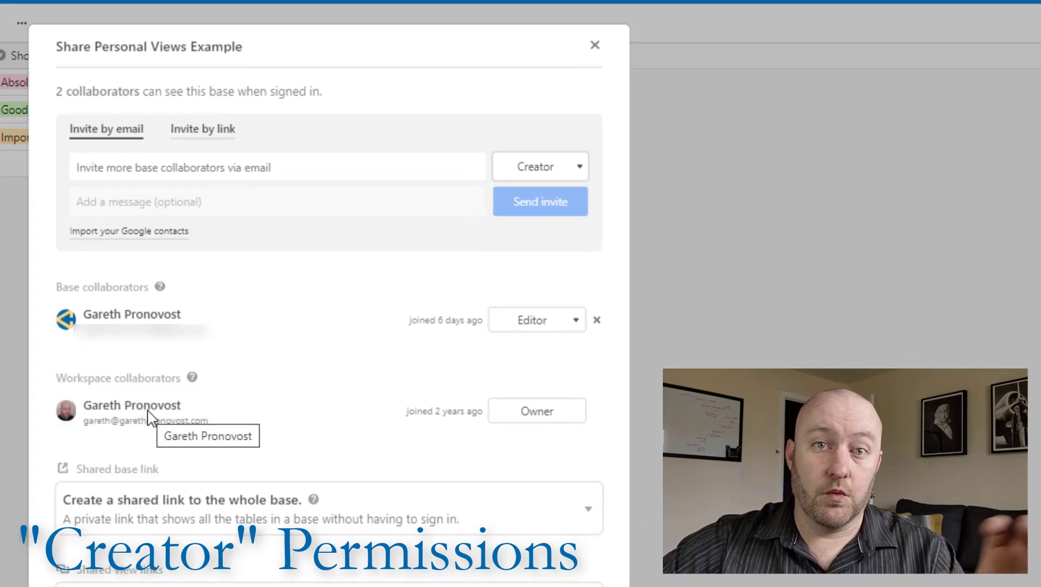
{"action": "mouse_move", "coordinate": [530, 421]}
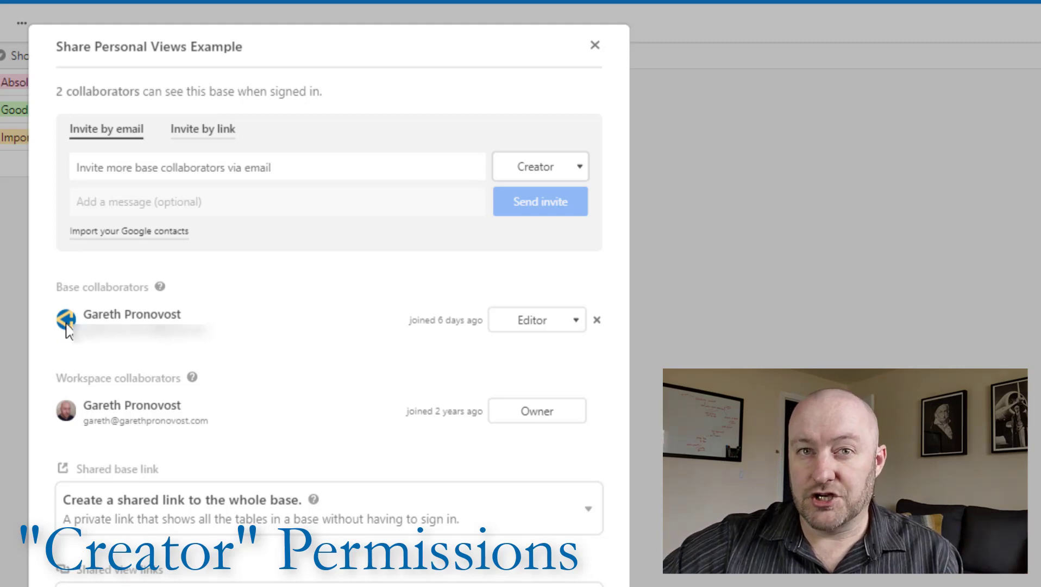
{"action": "left_click", "coordinate": [557, 332]}
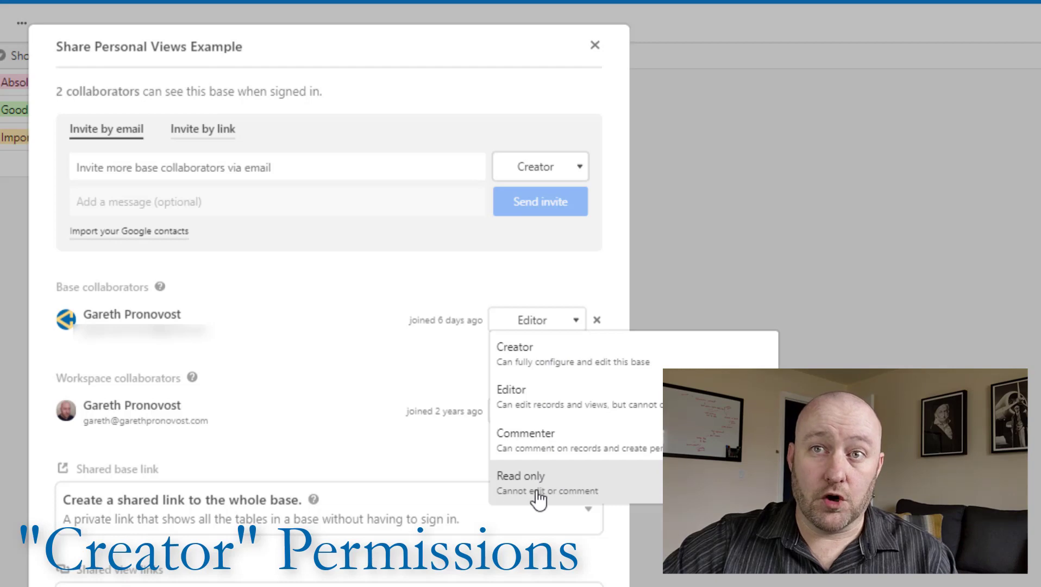
{"action": "left_click", "coordinate": [384, 392]}
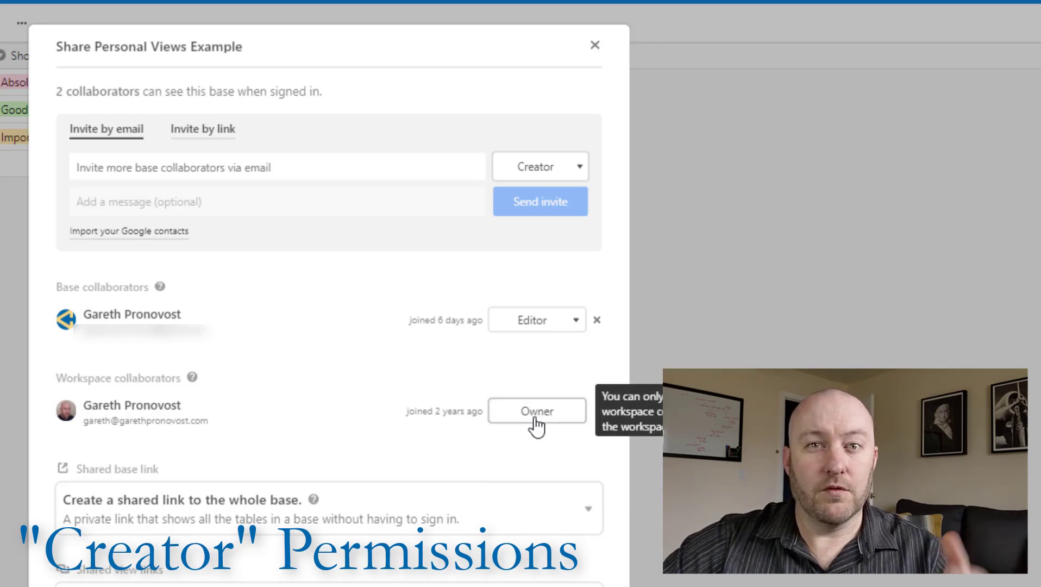
{"action": "left_click", "coordinate": [538, 326]}
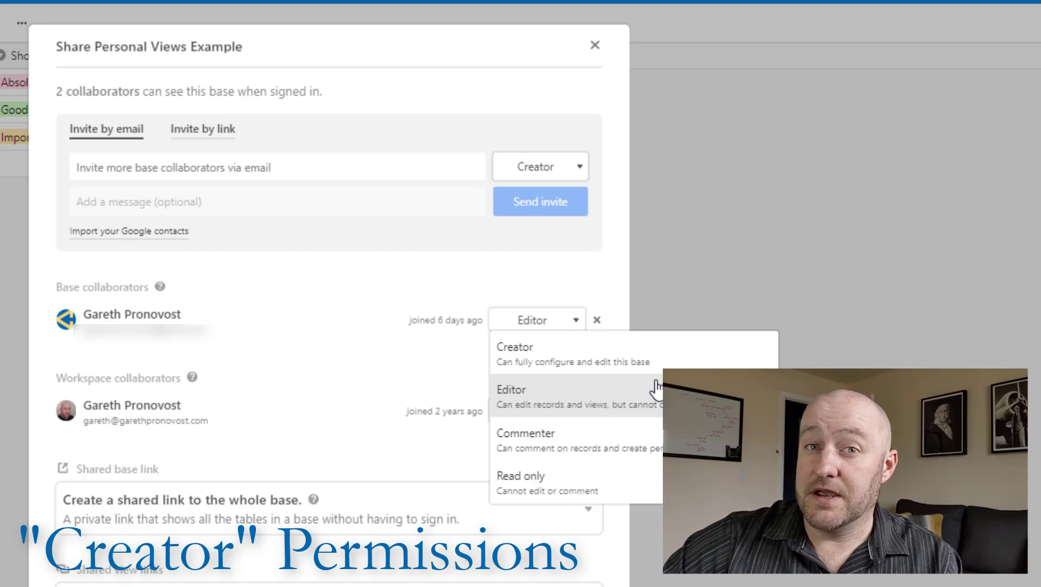
{"action": "left_click", "coordinate": [839, 361]}
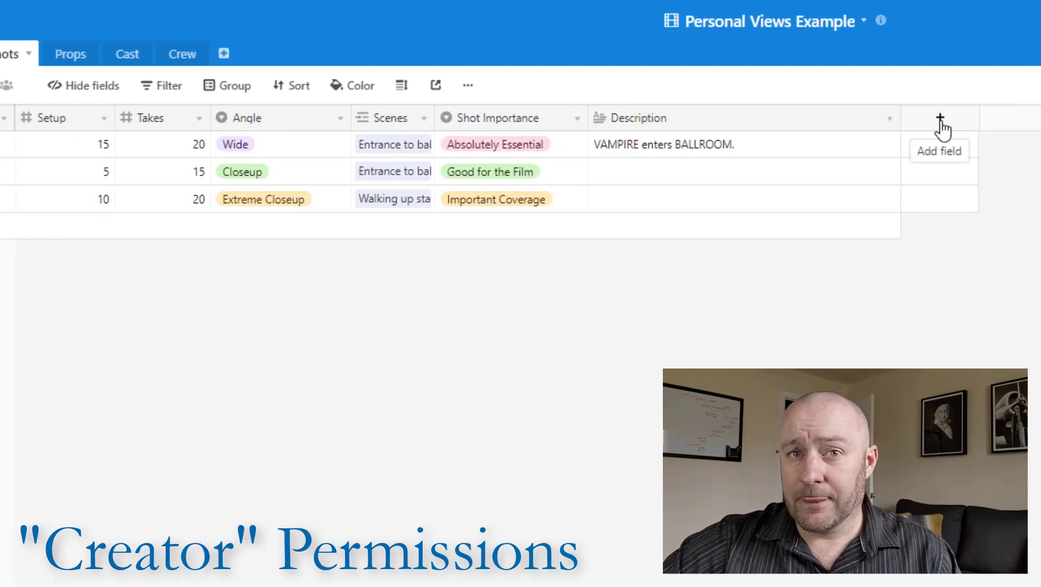
Step: Add a single line text field named New Example Field after Description in the Shots table
{"action": "left_click", "coordinate": [940, 118]}
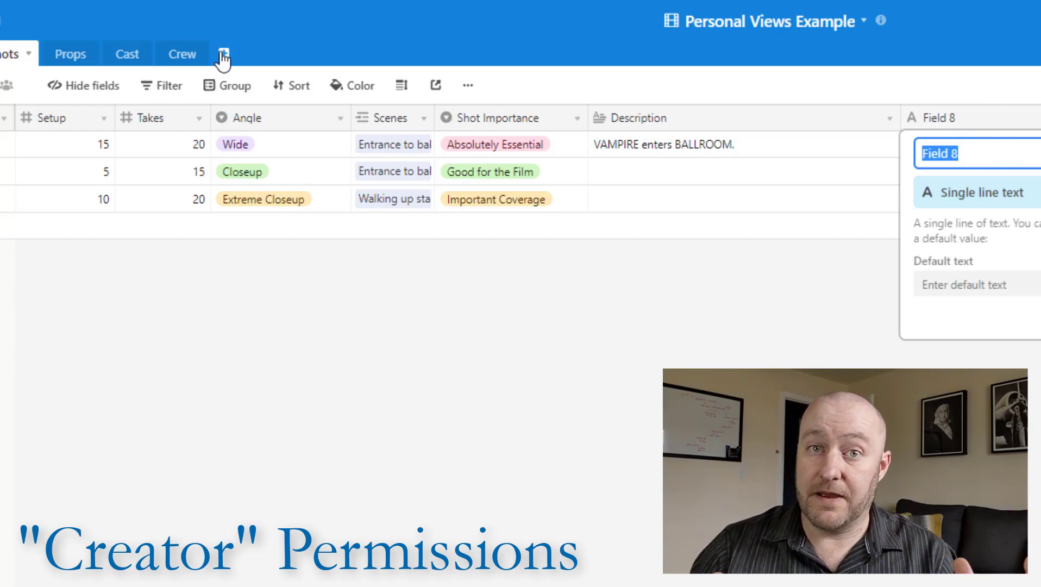
{"action": "type", "text": "Ne"}
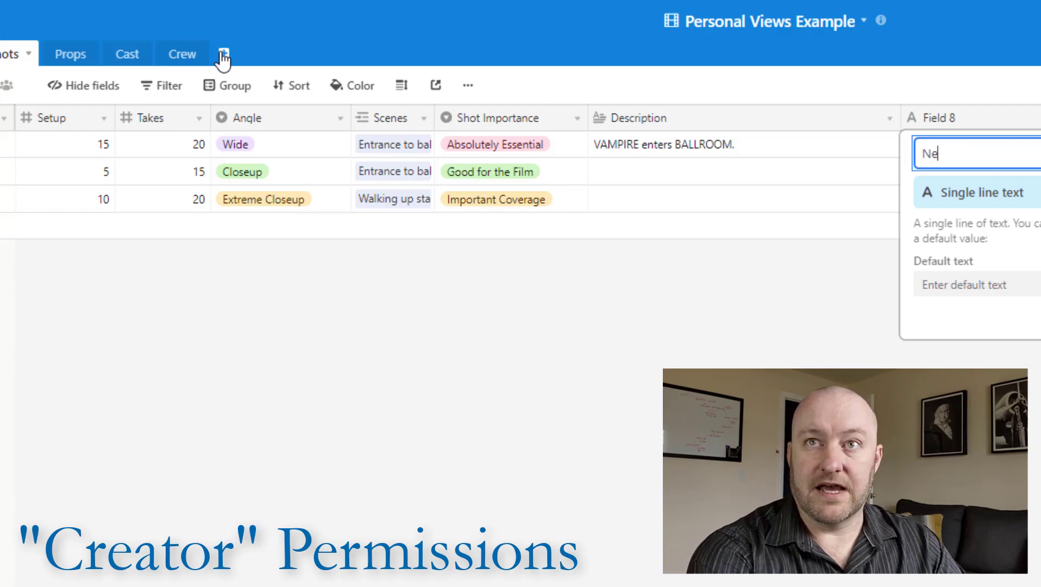
{"action": "type", "text": "w Example Fiel"}
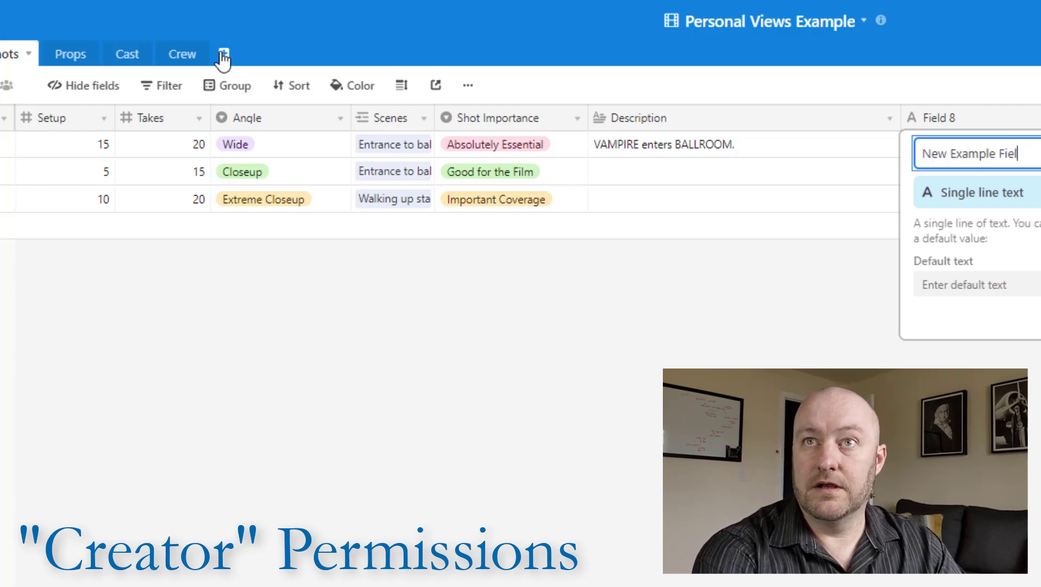
{"action": "key", "text": "Return"}
{"action": "left_click", "coordinate": [948, 121]}
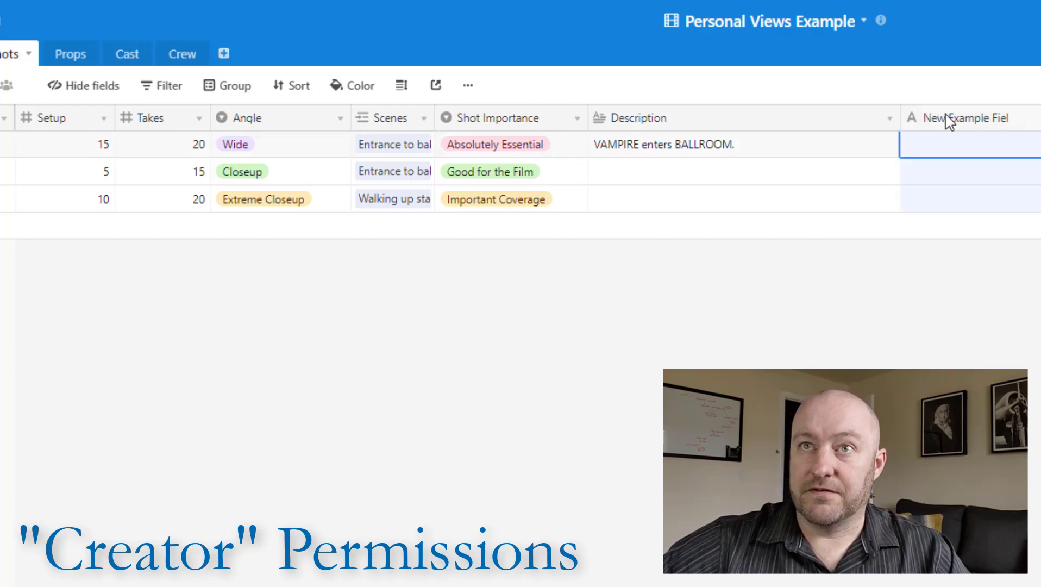
{"action": "double_click", "coordinate": [1023, 124]}
{"action": "left_click", "coordinate": [1032, 155]}
{"action": "type", "text": "d"}
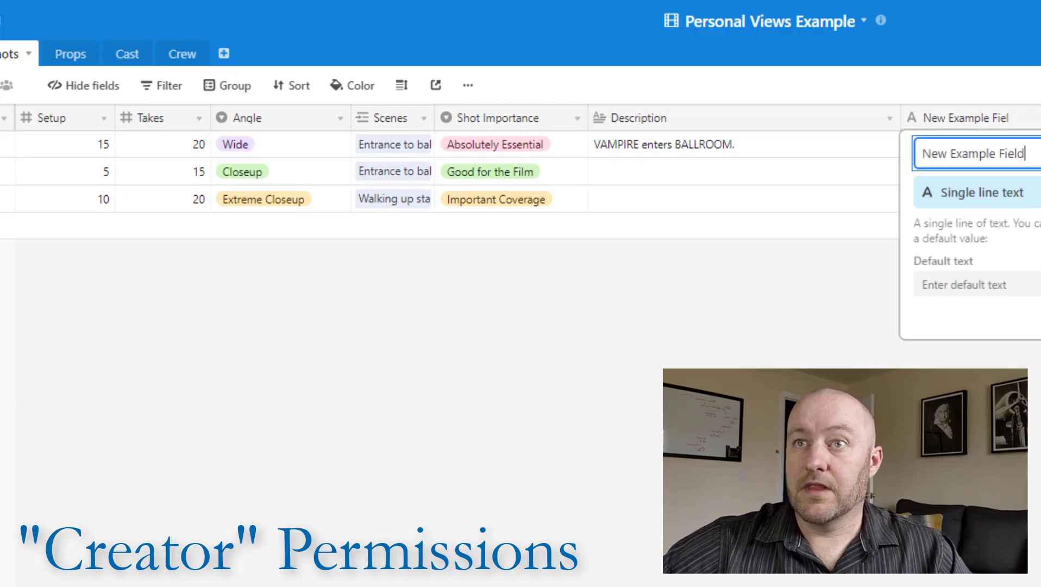
{"action": "key", "text": "Return"}
{"action": "scroll", "coordinate": [801, 128], "scroll_direction": "right", "scroll_amount": 2}
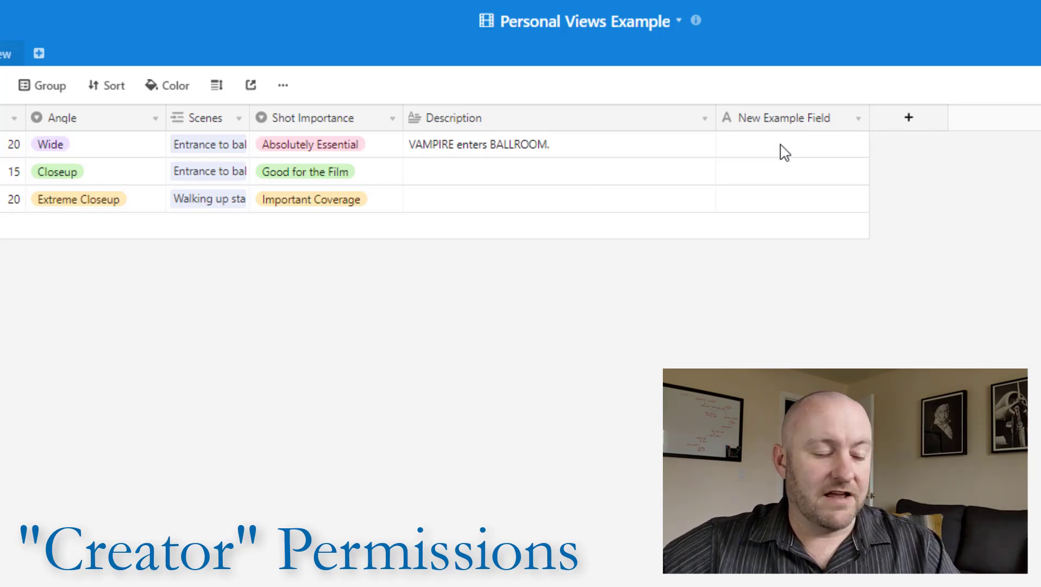
Step: Compare the options offered for New Example Field in the editor's window with those in the creator's window
{"action": "key", "text": "alt+Tab"}
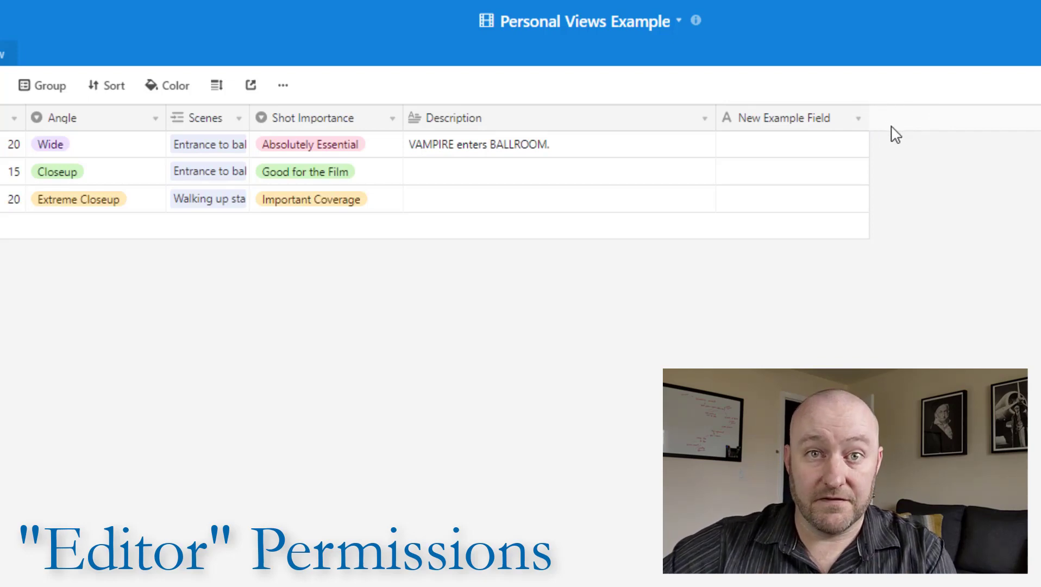
{"action": "left_click", "coordinate": [798, 125]}
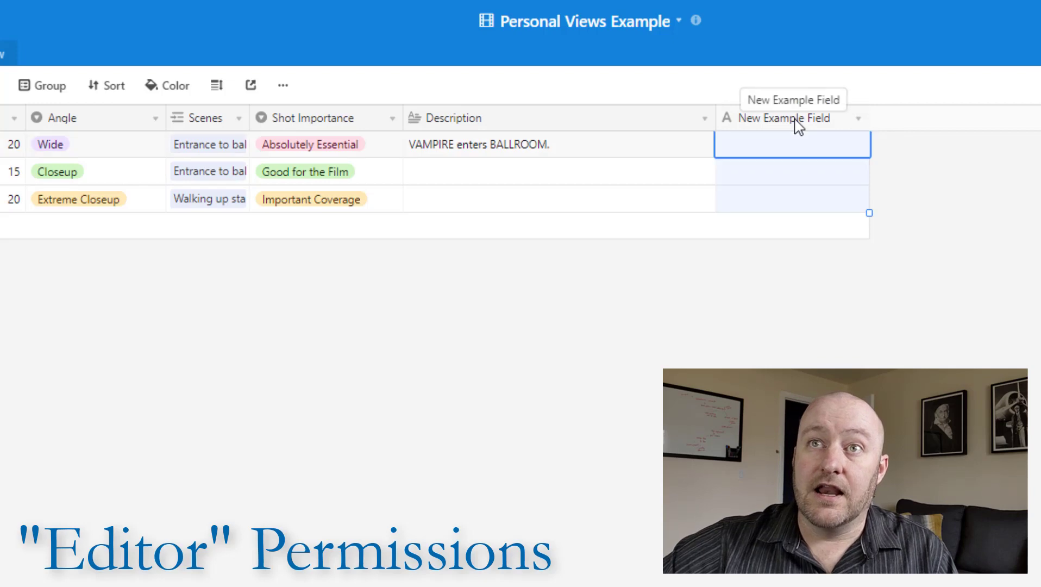
{"action": "left_click", "coordinate": [857, 120]}
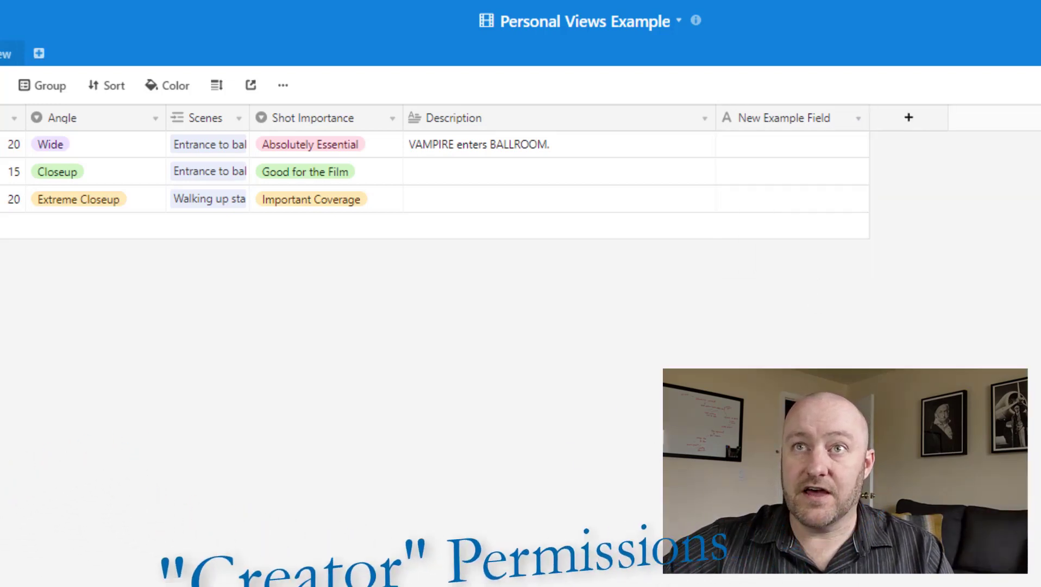
{"action": "left_click", "coordinate": [858, 117]}
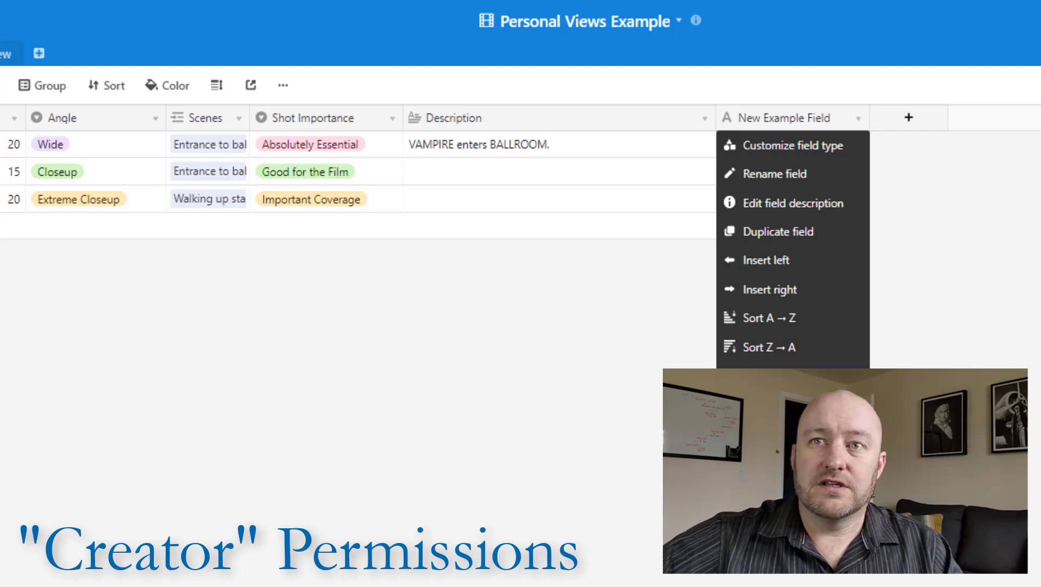
{"action": "left_click", "coordinate": [546, 390]}
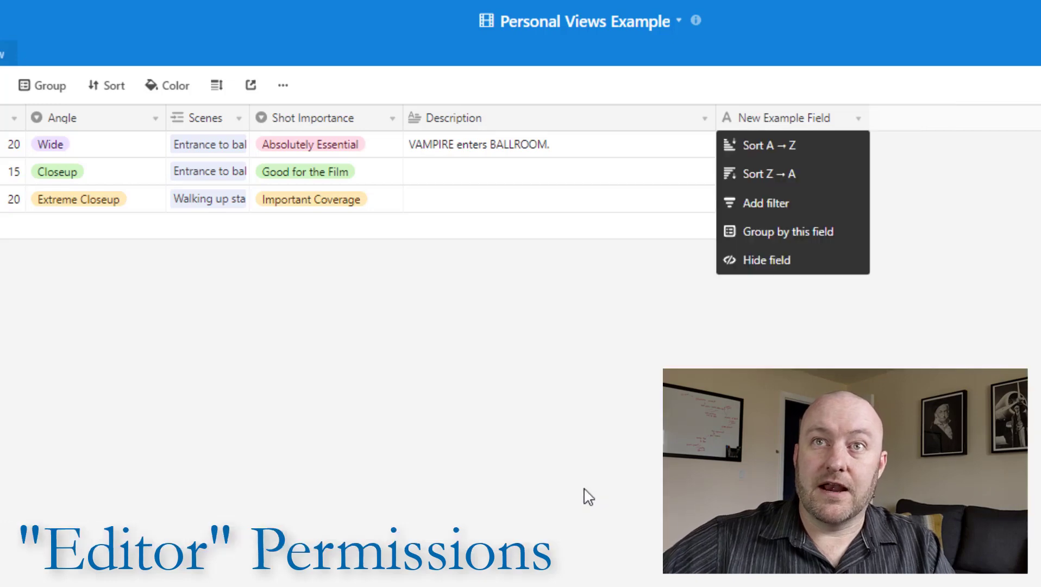
{"action": "left_click", "coordinate": [587, 492]}
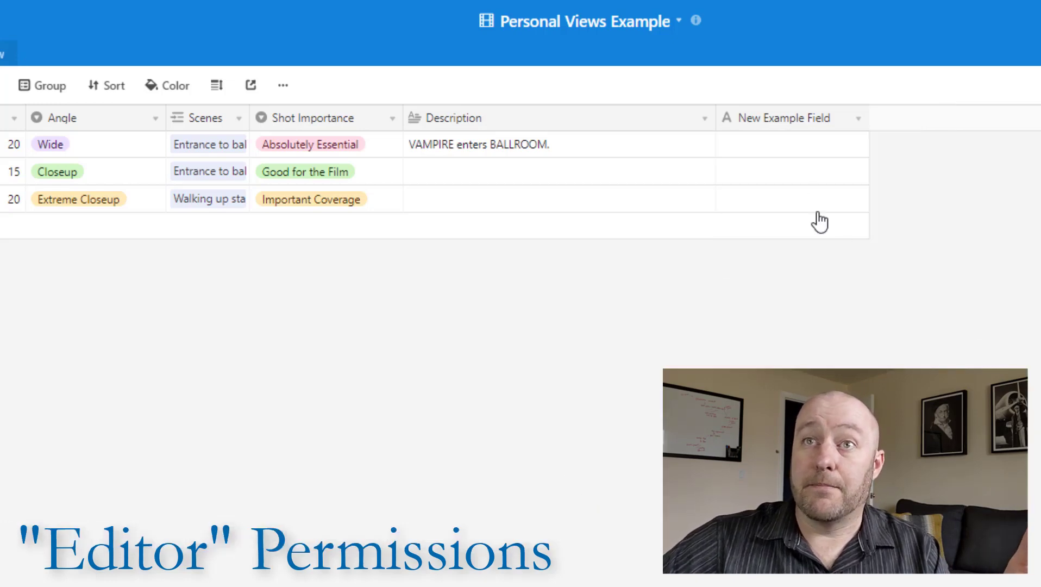
{"action": "left_click", "coordinate": [859, 120]}
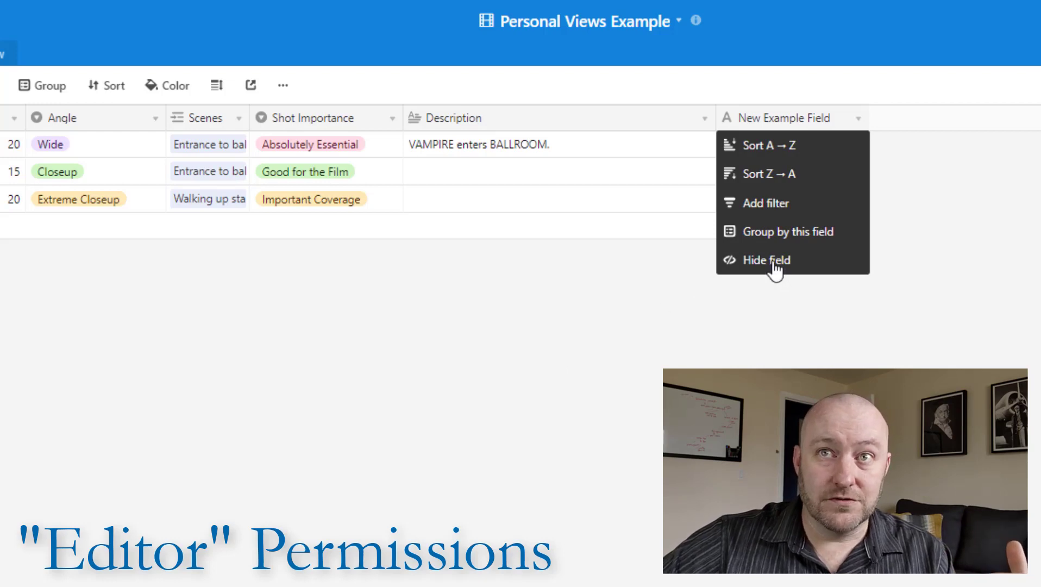
{"action": "left_click", "coordinate": [491, 363]}
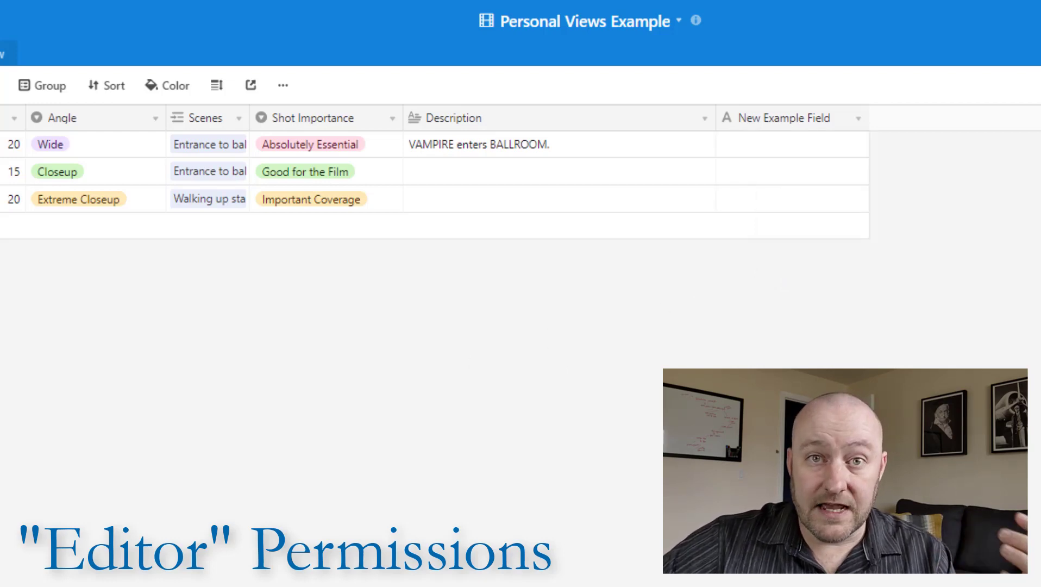
Step: As the editor, enter Example Data and Example 2 in New Example Field for the first two shots, and check the creator's window
{"action": "left_click", "coordinate": [800, 157]}
{"action": "type", "text": "Examp"}
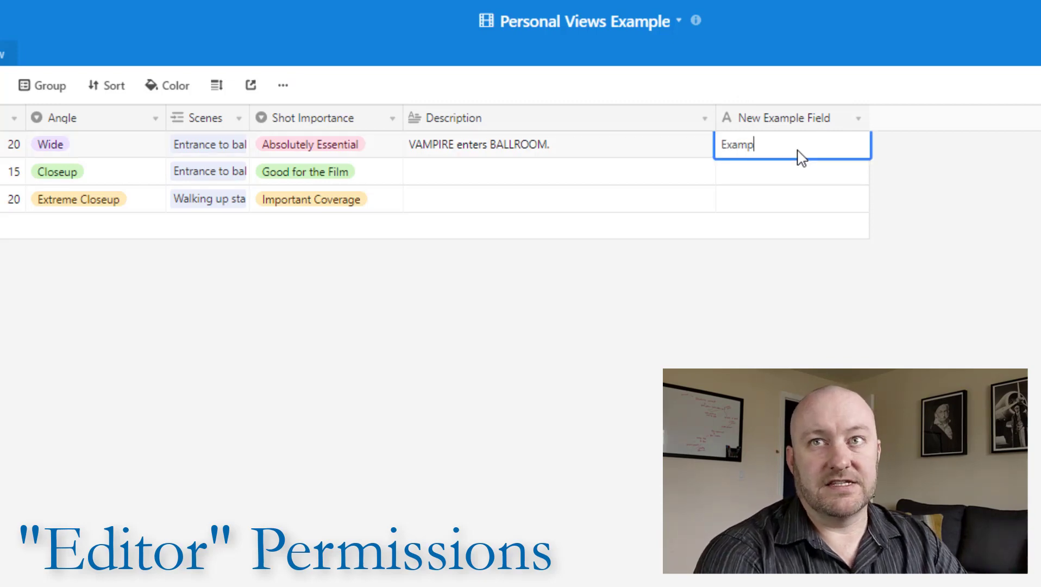
{"action": "type", "text": "le Datat"}
{"action": "key", "text": "Return"}
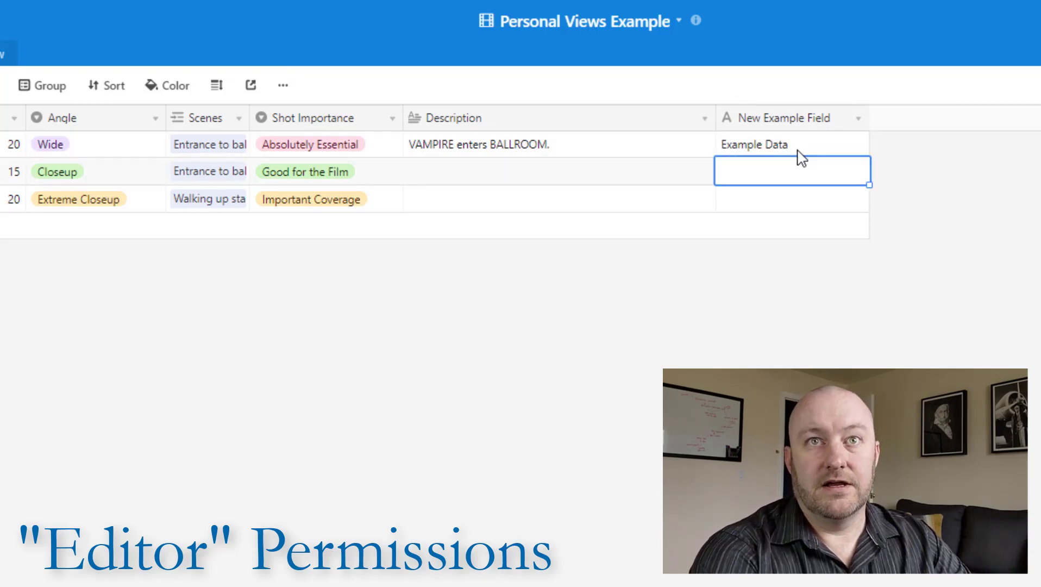
{"action": "type", "text": "Examplke"}
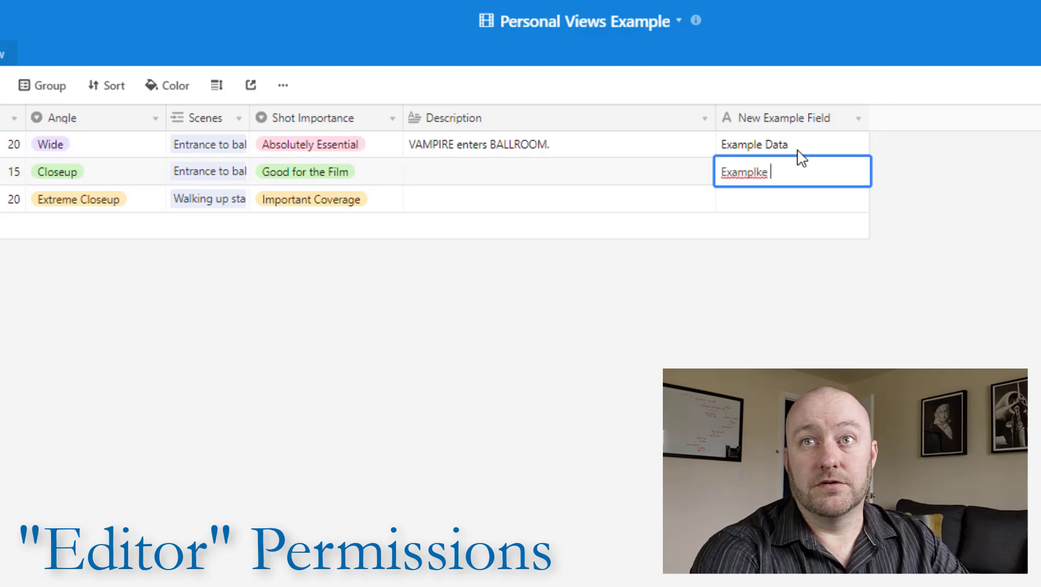
{"action": "key", "text": "BackSpace"}
{"action": "key", "text": "BackSpace"}
{"action": "key", "text": "BackSpace"}
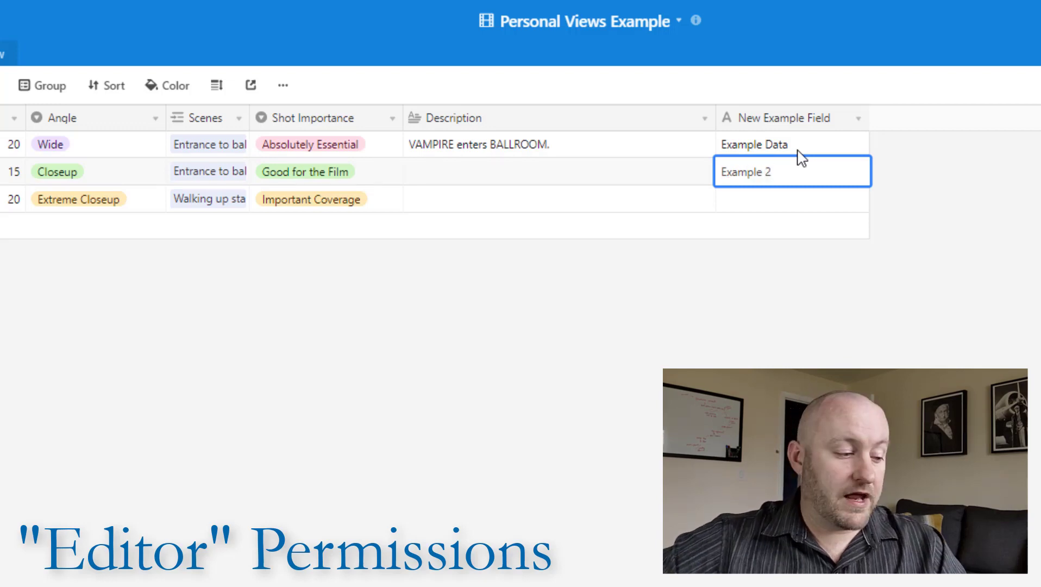
{"action": "key", "text": "shift+Tab"}
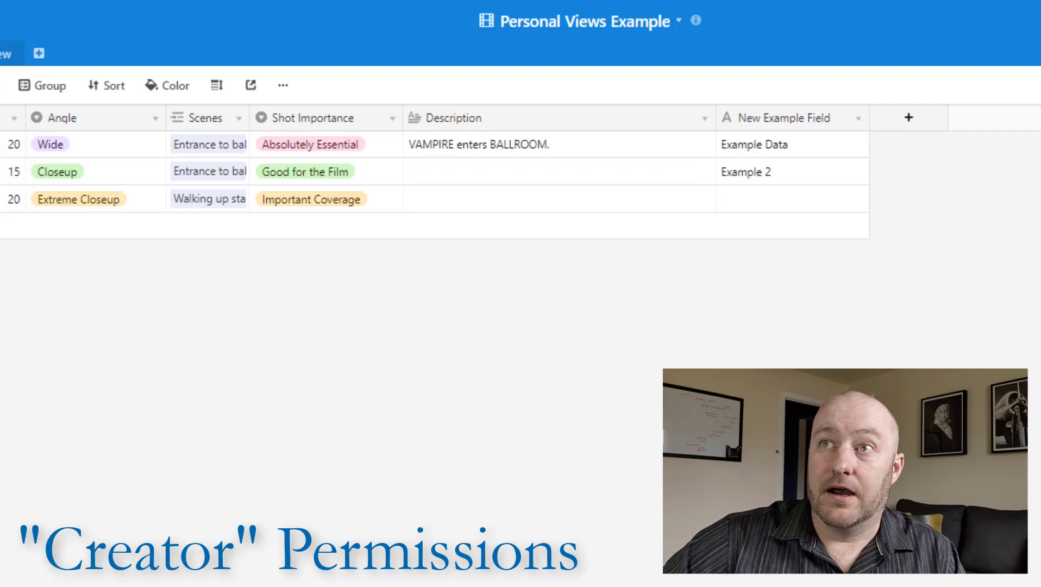
{"action": "left_click", "coordinate": [783, 151]}
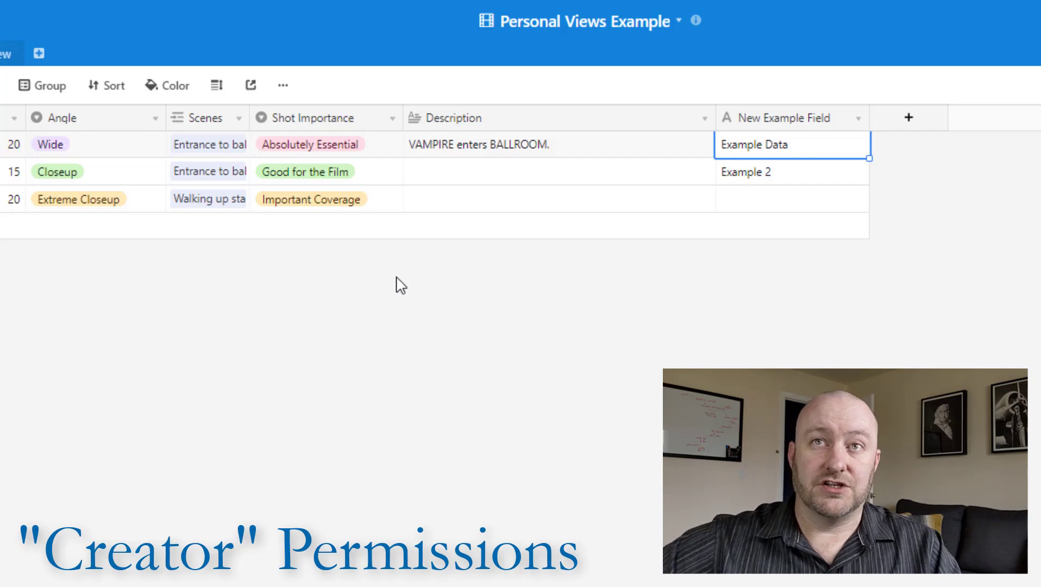
Step: In the editor's window, open the Shots table's Kanban view and examine its stacking settings and card field options
{"action": "key", "text": "alt+Tab"}
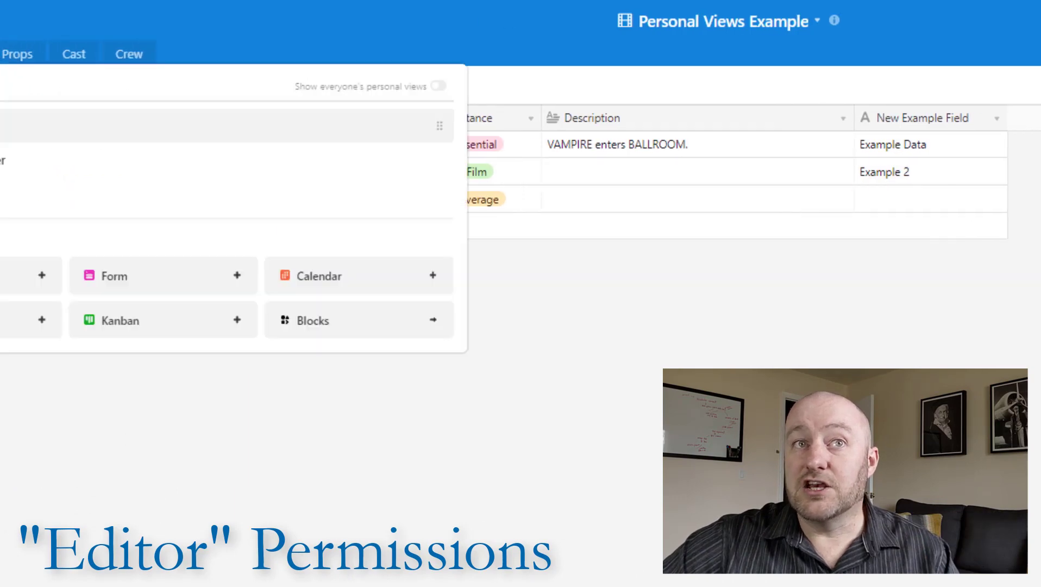
{"action": "mouse_move", "coordinate": [172, 278]}
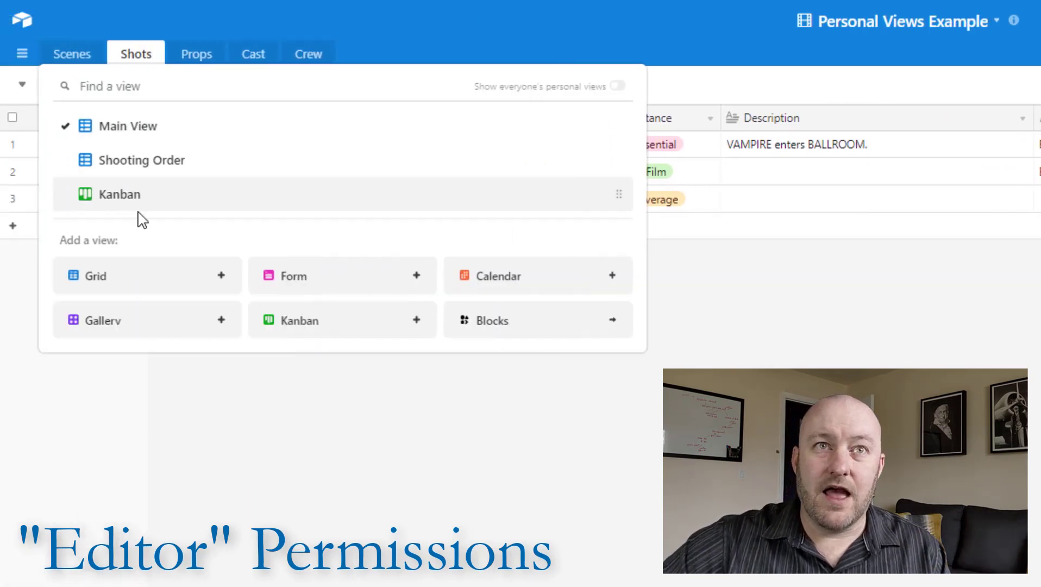
{"action": "left_click", "coordinate": [135, 197]}
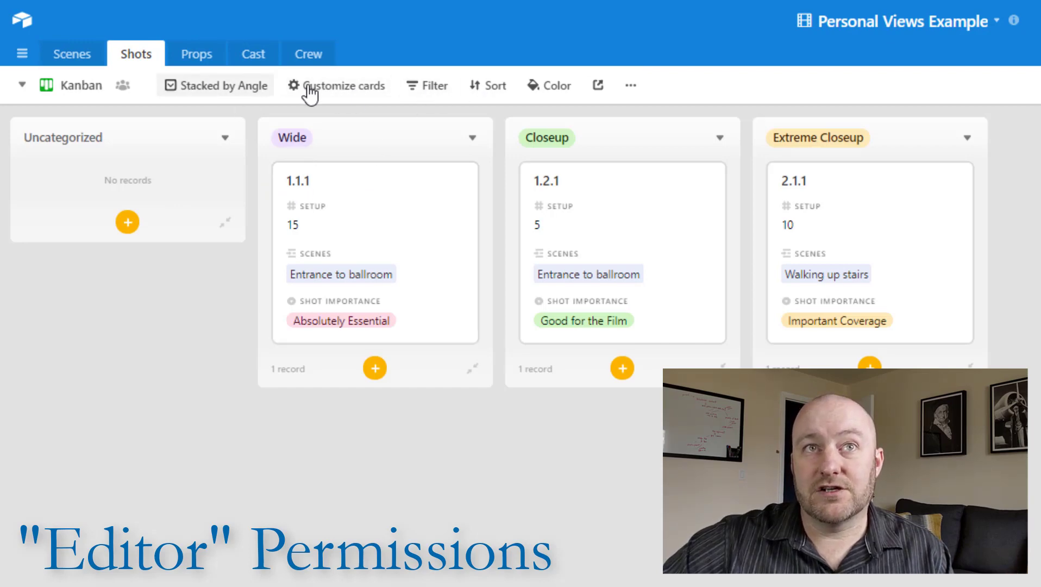
{"action": "left_click", "coordinate": [326, 88]}
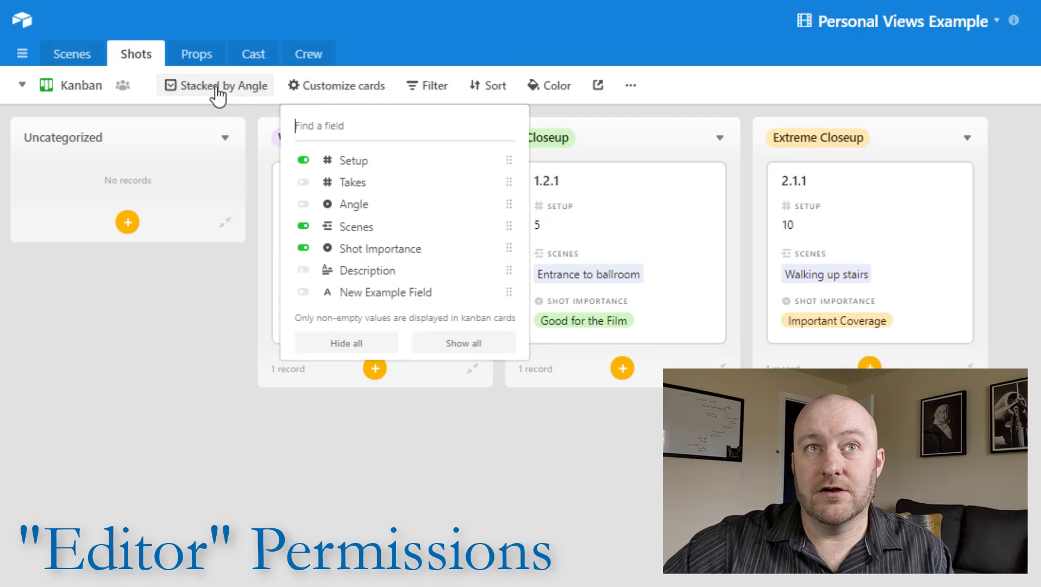
{"action": "left_click", "coordinate": [174, 128]}
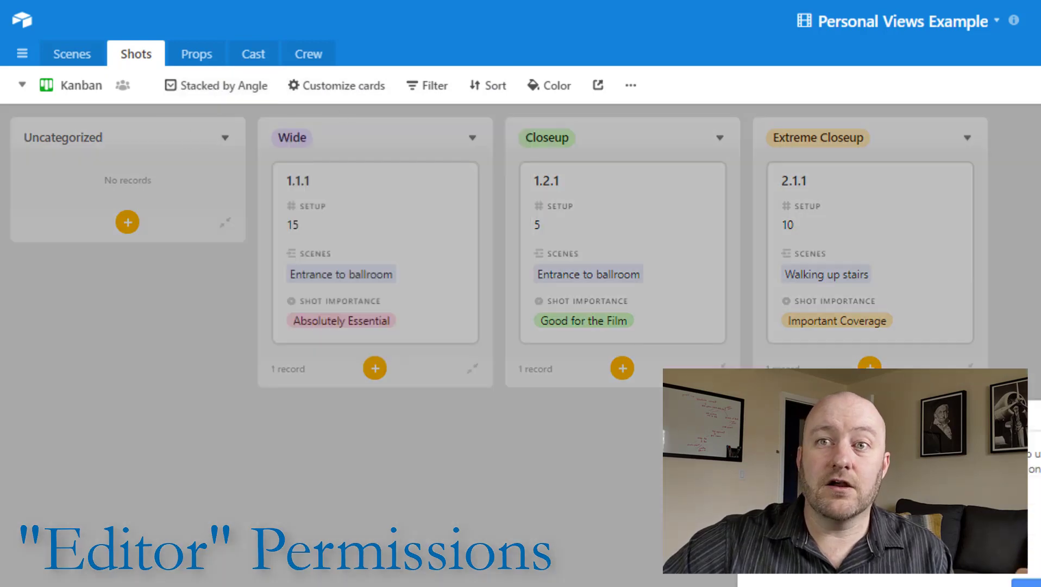
{"action": "key", "text": "Escape"}
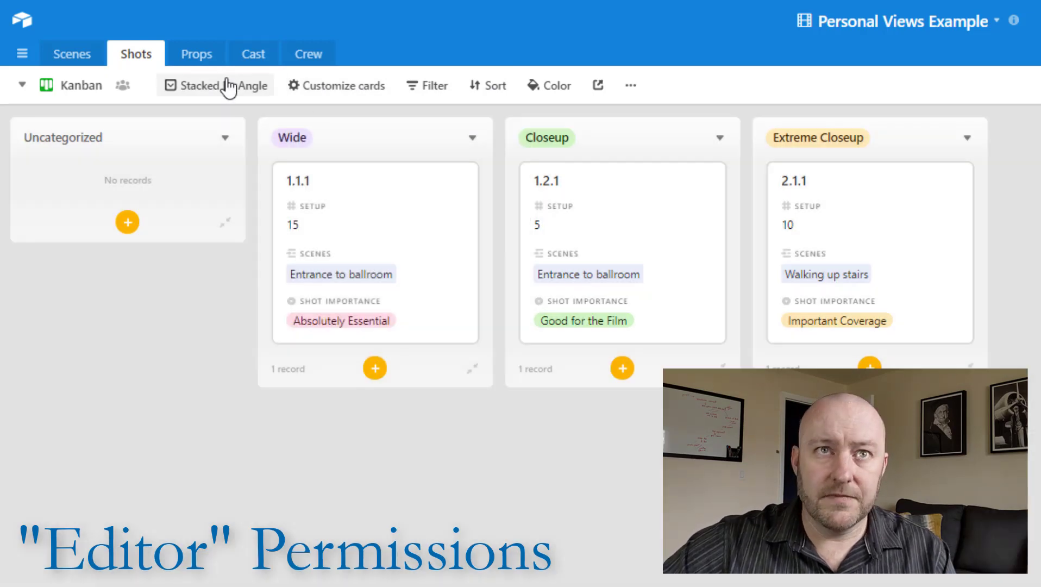
{"action": "left_click", "coordinate": [325, 90]}
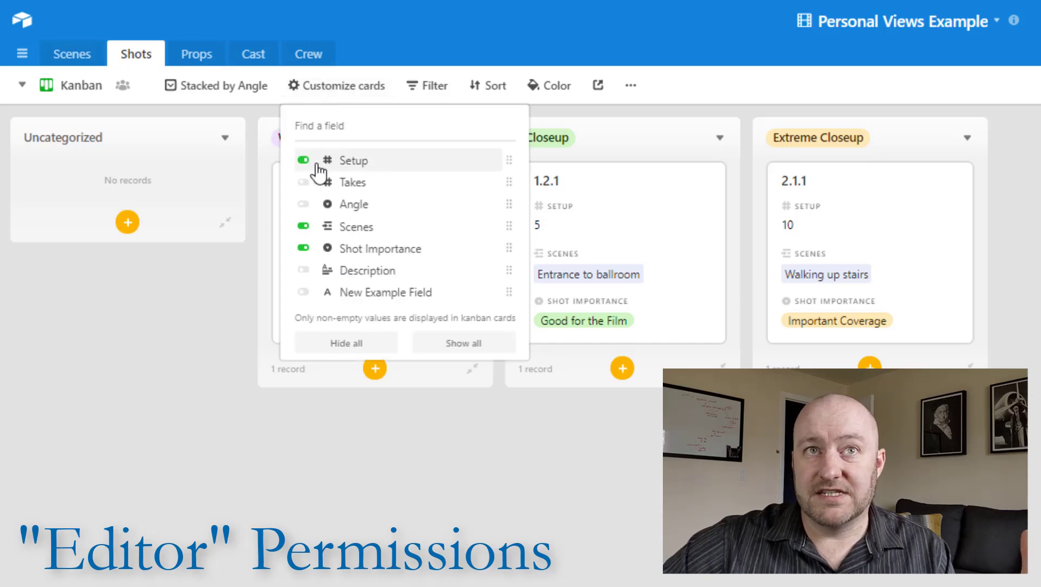
{"action": "left_click", "coordinate": [303, 225]}
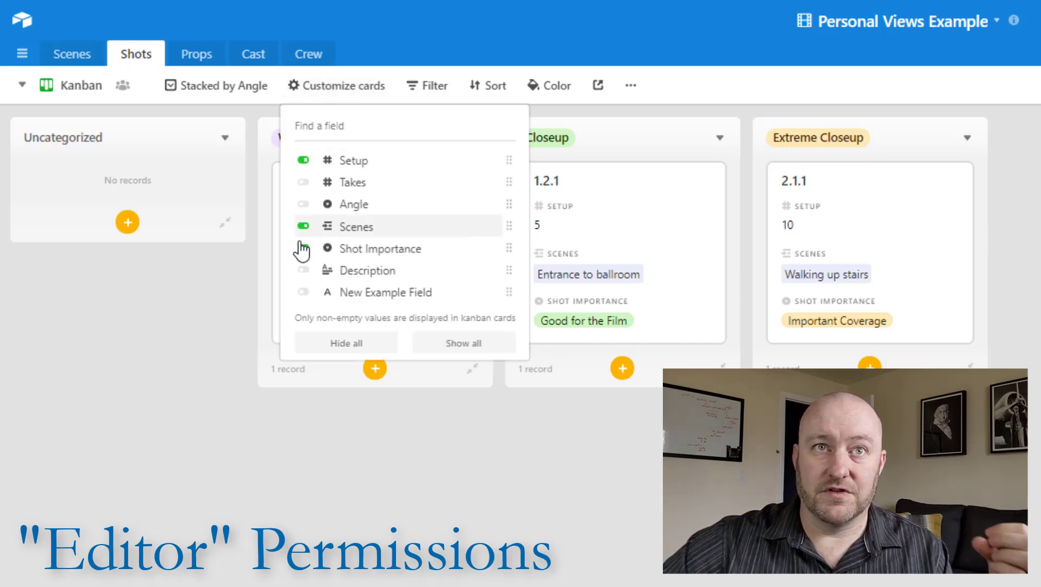
{"action": "left_click", "coordinate": [646, 558]}
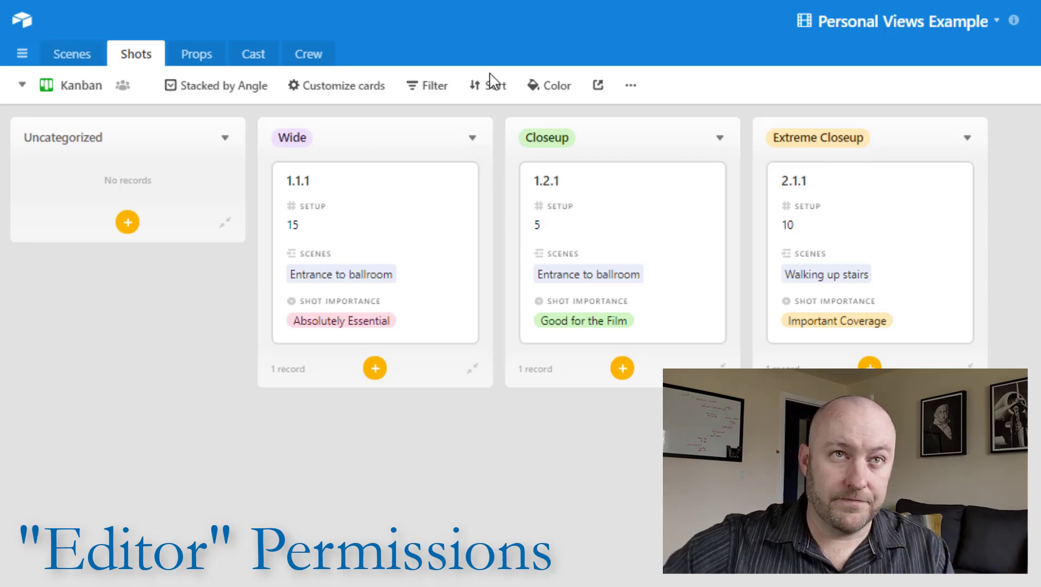
Step: Rename the Kanban view as Renamed Personal
{"action": "double_click", "coordinate": [89, 87]}
{"action": "type", "text": "Ren"}
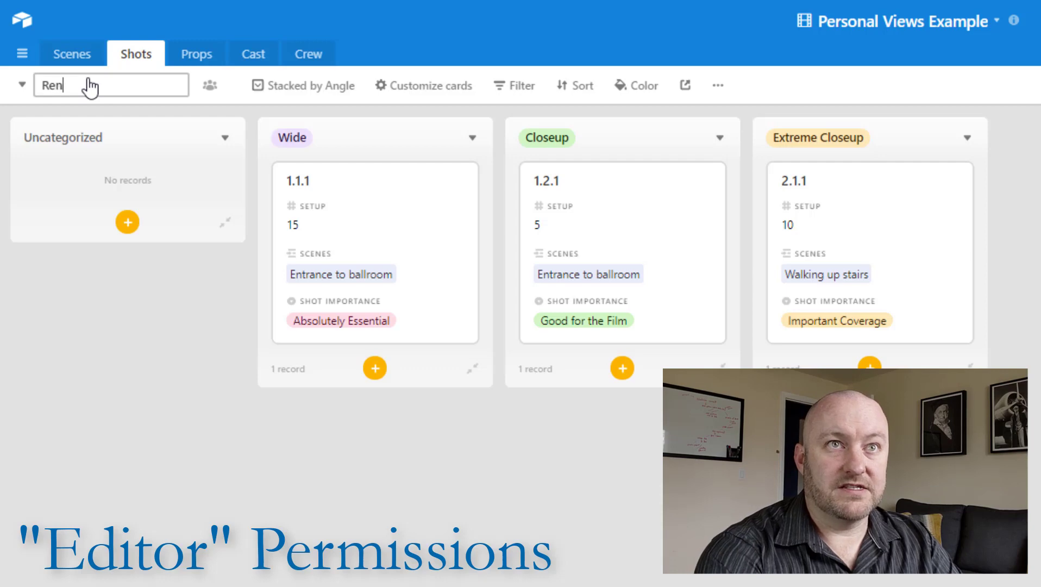
{"action": "type", "text": "ame Person"}
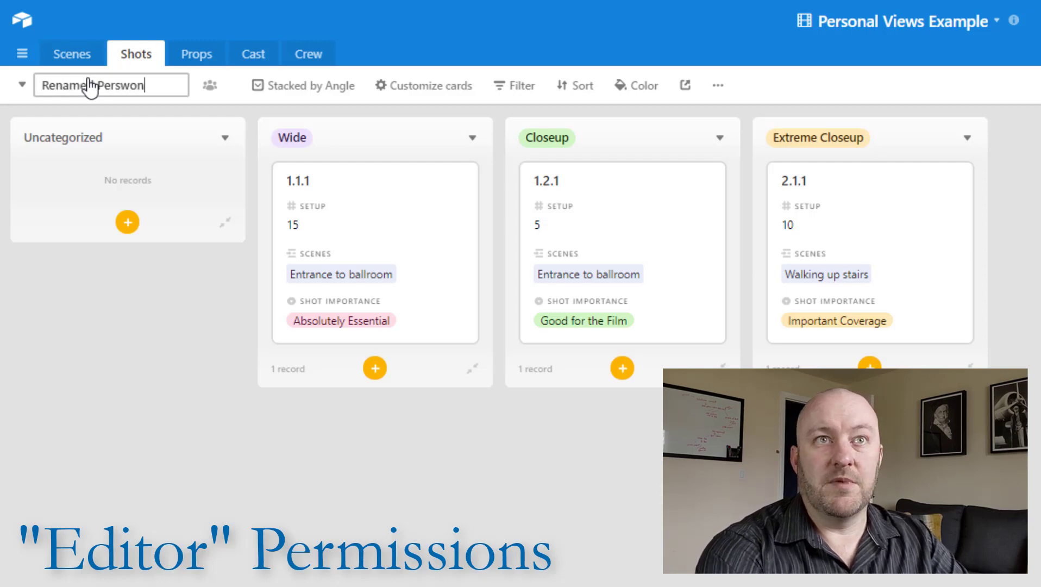
{"action": "key", "text": "BackSpace"}
{"action": "key", "text": "BackSpace"}
{"action": "type", "text": "w"}
{"action": "type", "text": "nal"}
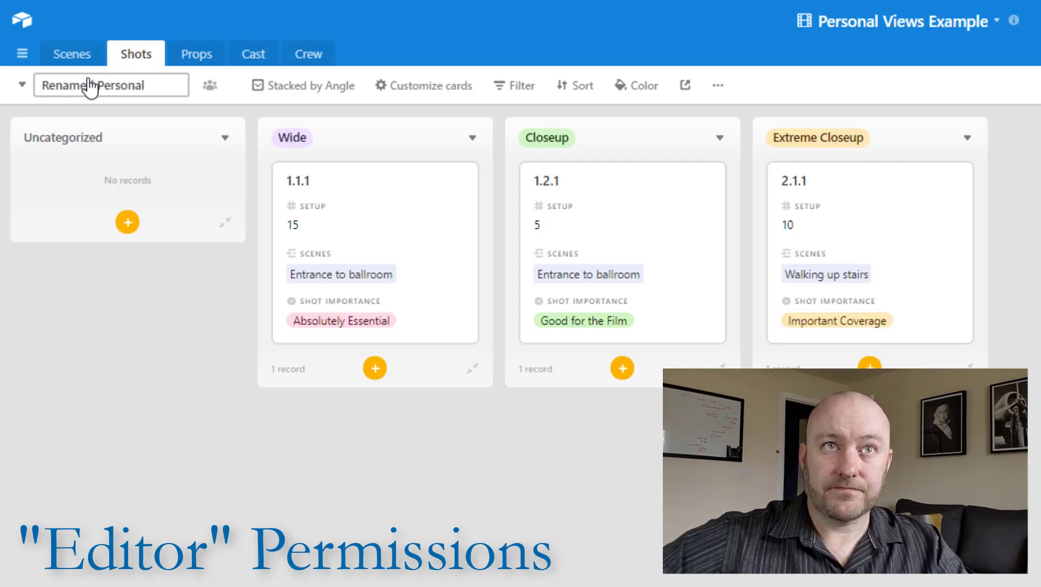
{"action": "key", "text": "Return"}
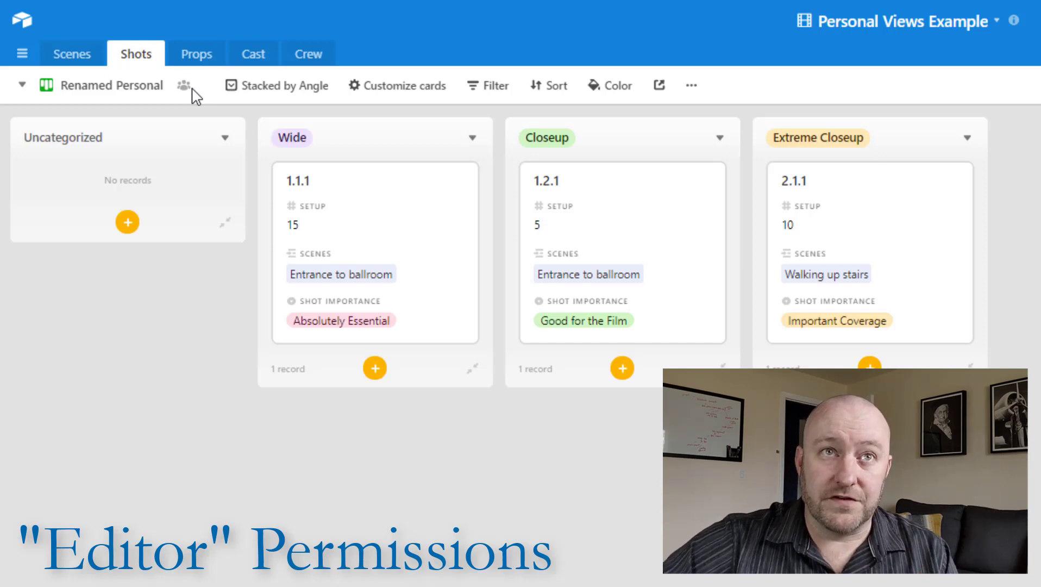
Step: Change Renamed Personal from a collaborative to a personal view and check its entry in the list of views
{"action": "mouse_move", "coordinate": [185, 87]}
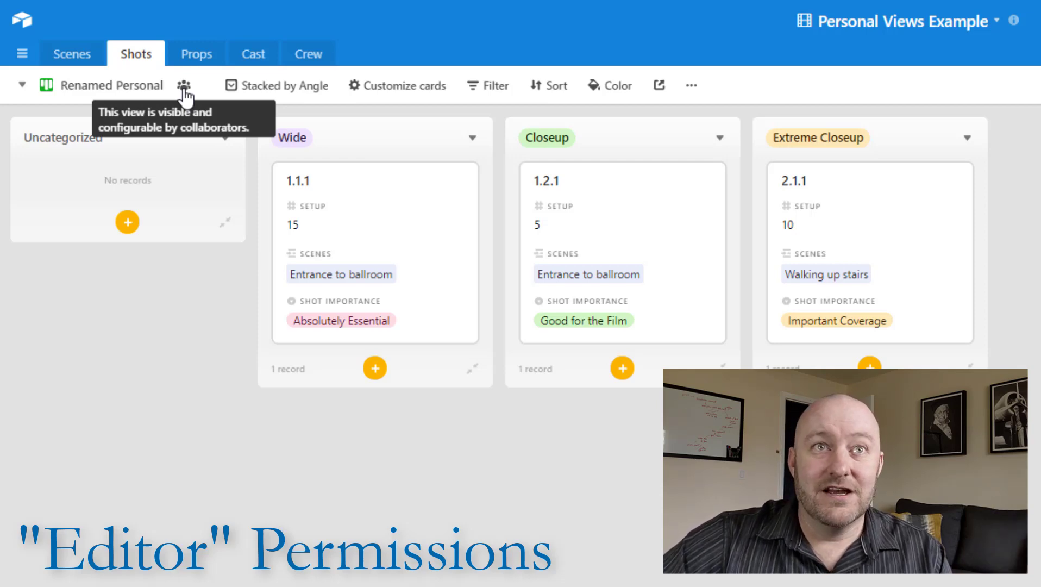
{"action": "left_click", "coordinate": [184, 86]}
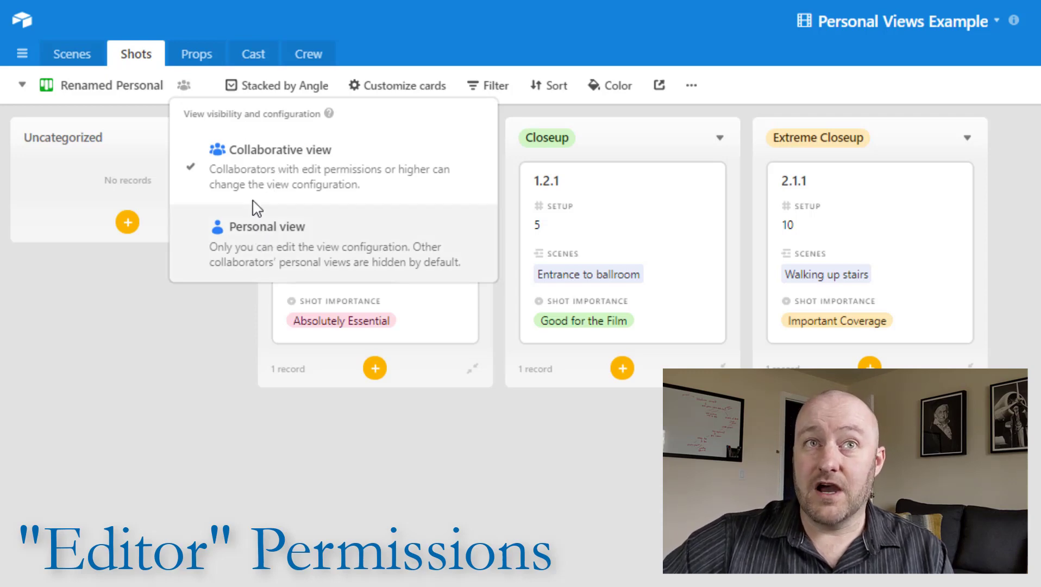
{"action": "left_click", "coordinate": [259, 250]}
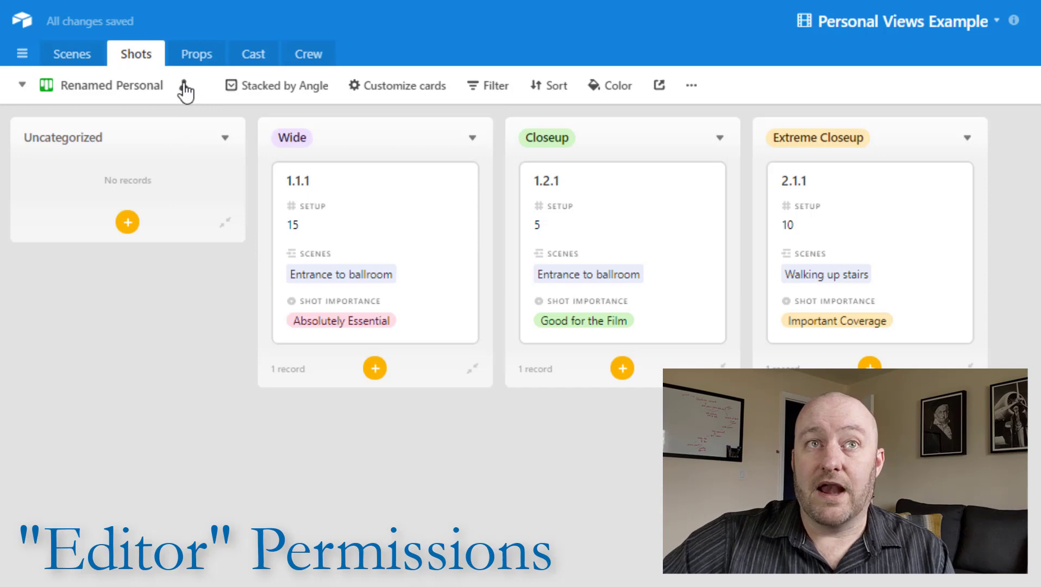
{"action": "left_click", "coordinate": [123, 86]}
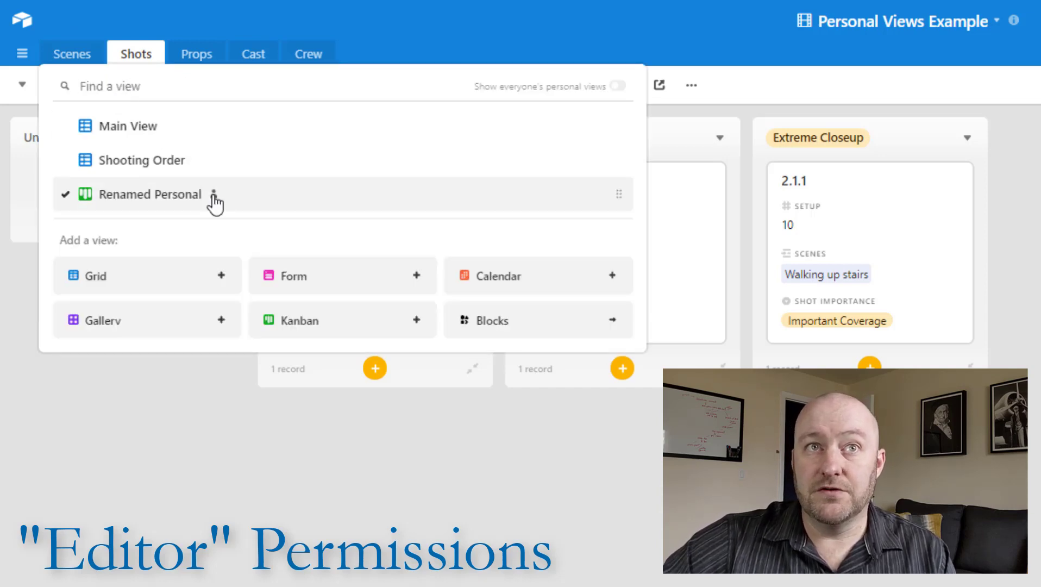
{"action": "mouse_move", "coordinate": [214, 194]}
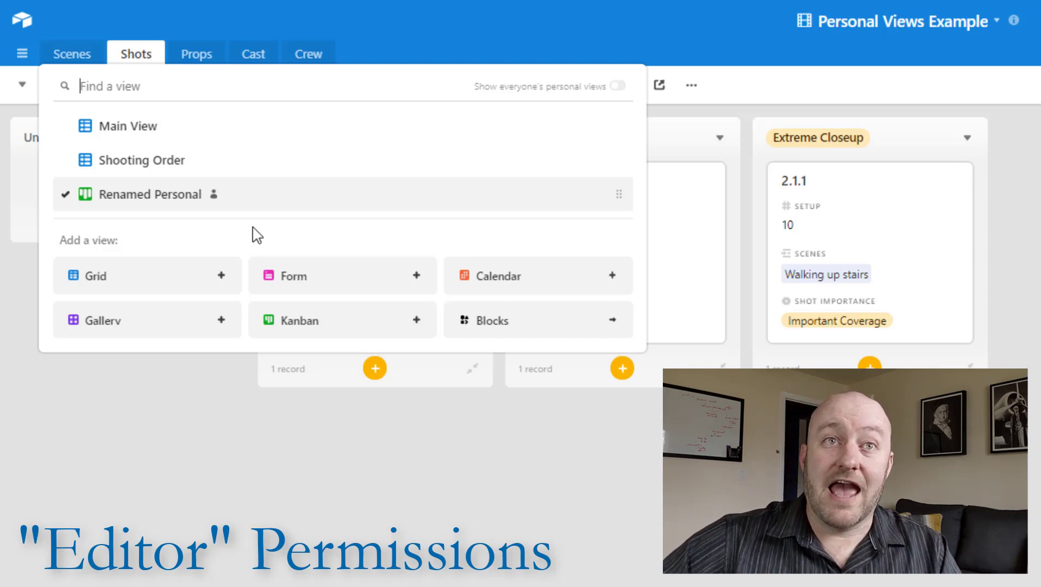
{"action": "key", "text": "Escape"}
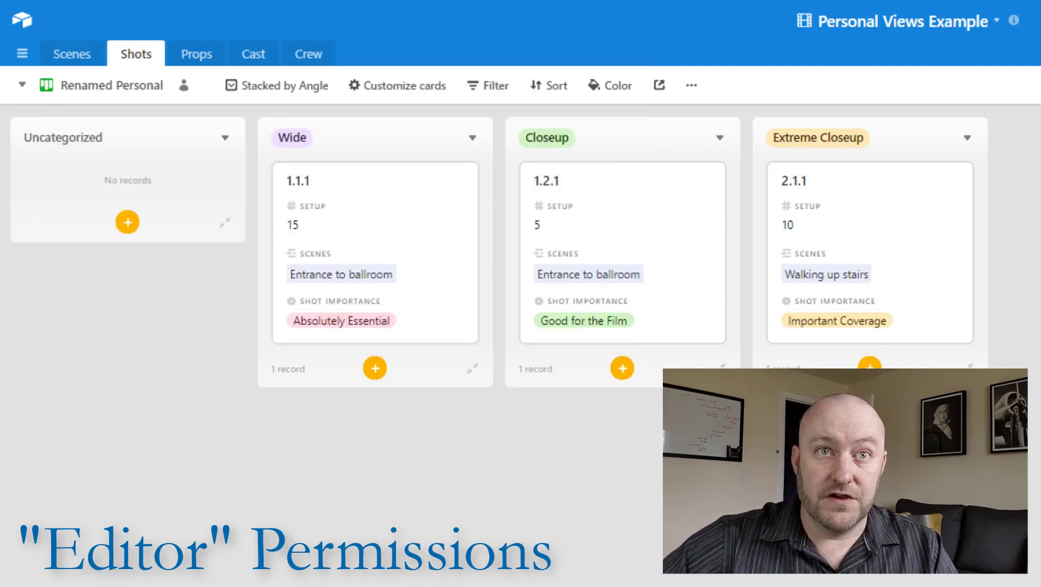
Step: In the creator's window, show everyone's personal views, then open Renamed Personal and inspect its card field options
{"action": "key", "text": "alt+Tab"}
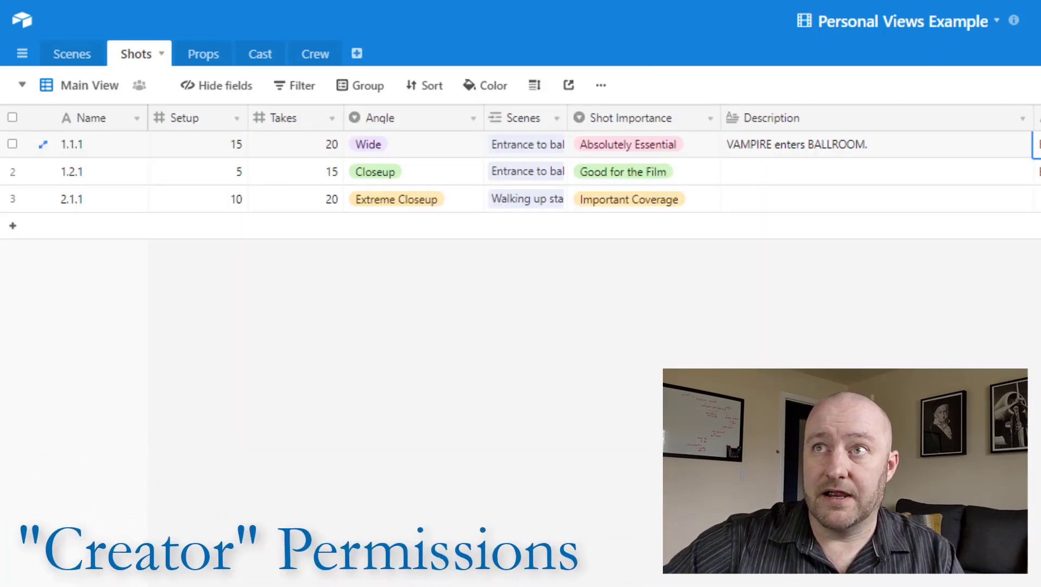
{"action": "left_click", "coordinate": [90, 85]}
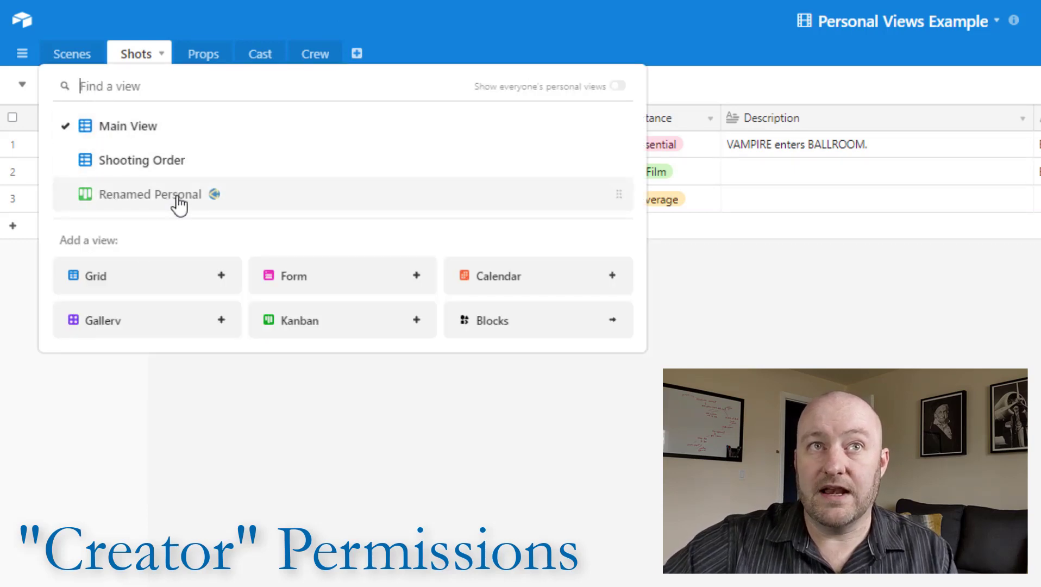
{"action": "mouse_move", "coordinate": [181, 206]}
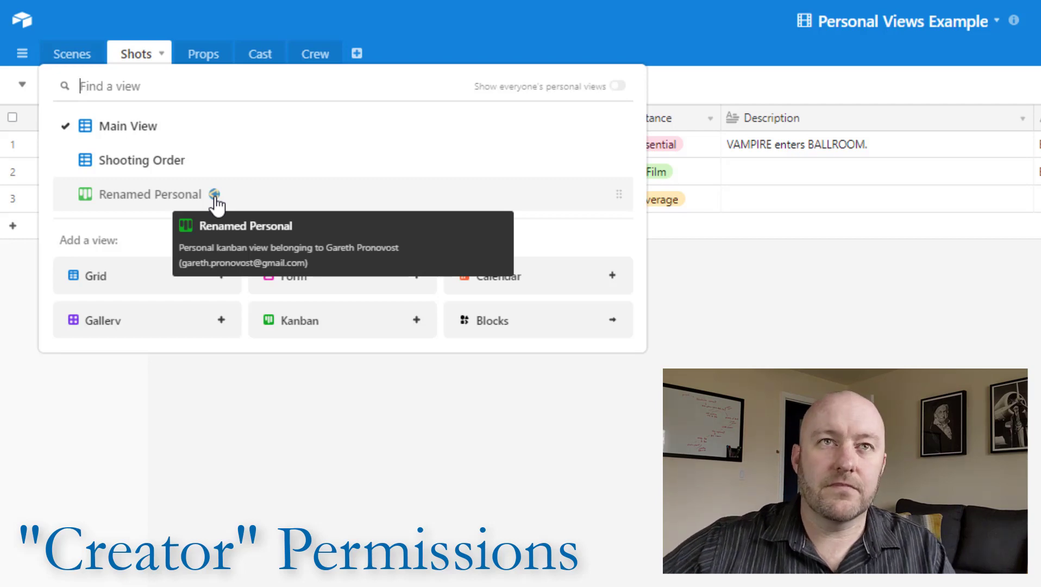
{"action": "left_click", "coordinate": [618, 86]}
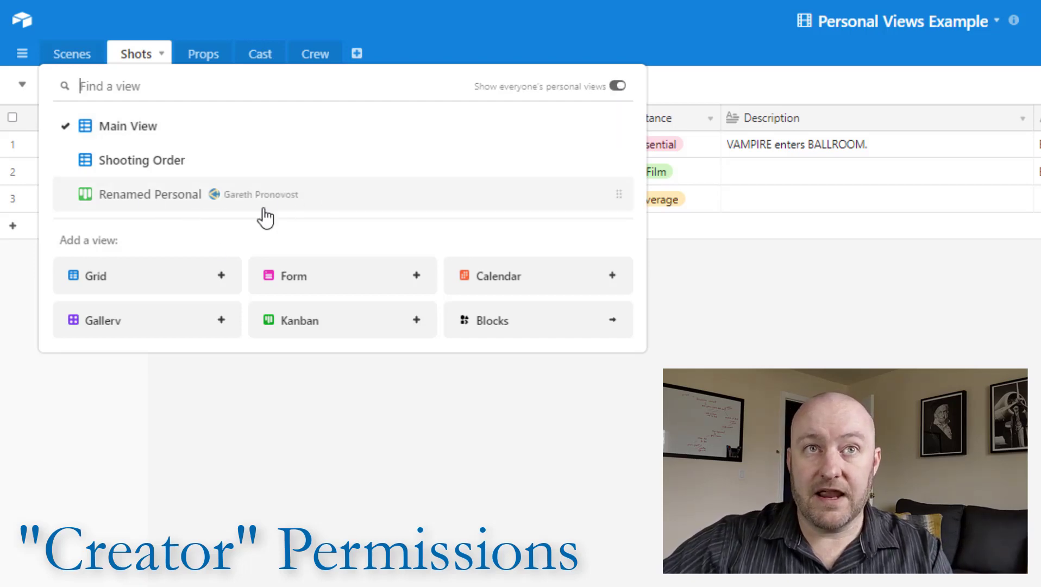
{"action": "left_click", "coordinate": [253, 196]}
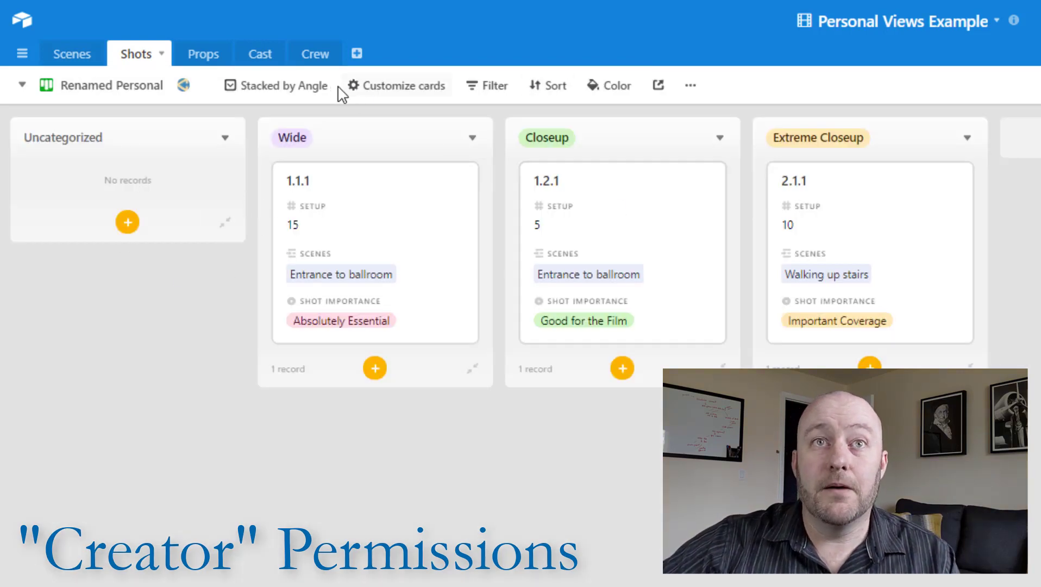
{"action": "left_click", "coordinate": [430, 90]}
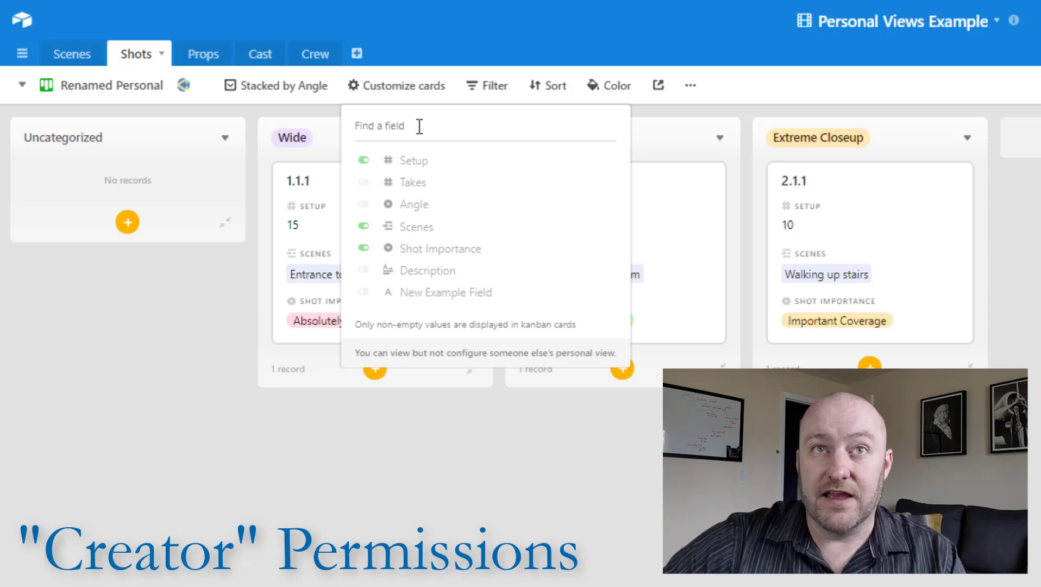
Step: Duplicate the Renamed Personal view, keep the suggested name, and compare the copy with the original in the list of views
{"action": "left_click", "coordinate": [693, 87]}
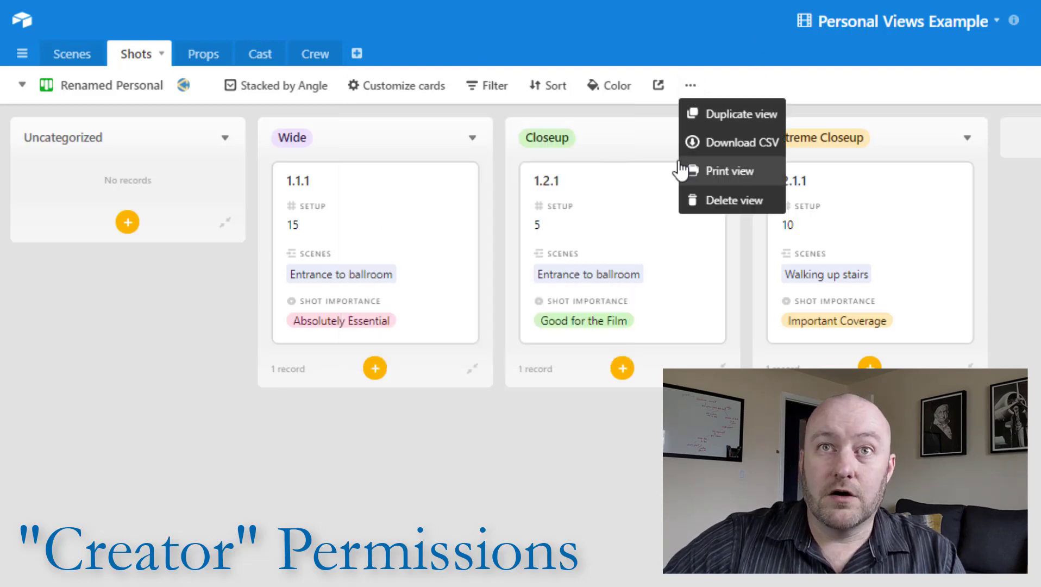
{"action": "left_click", "coordinate": [734, 116]}
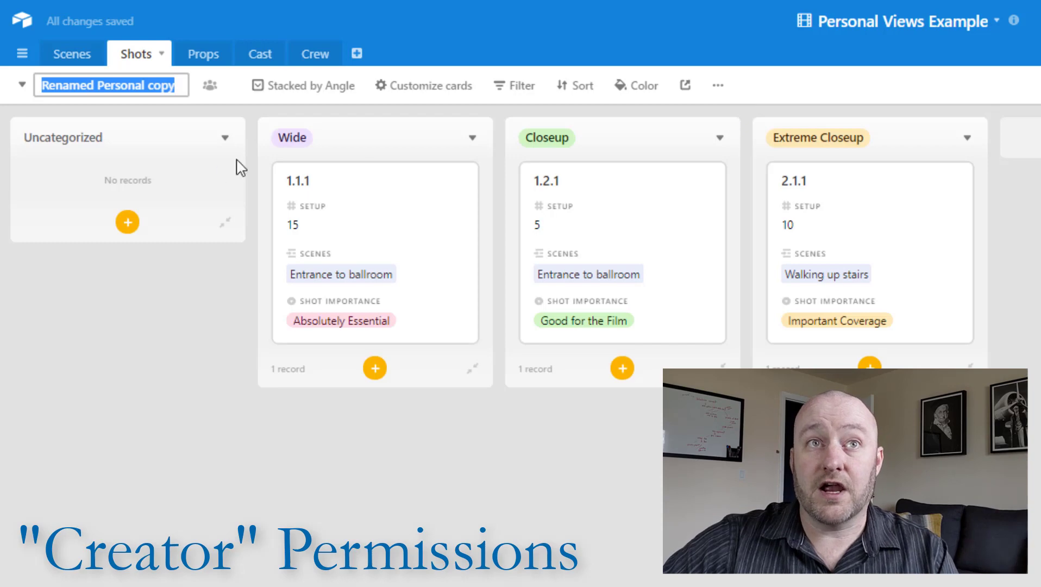
{"action": "key", "text": "End"}
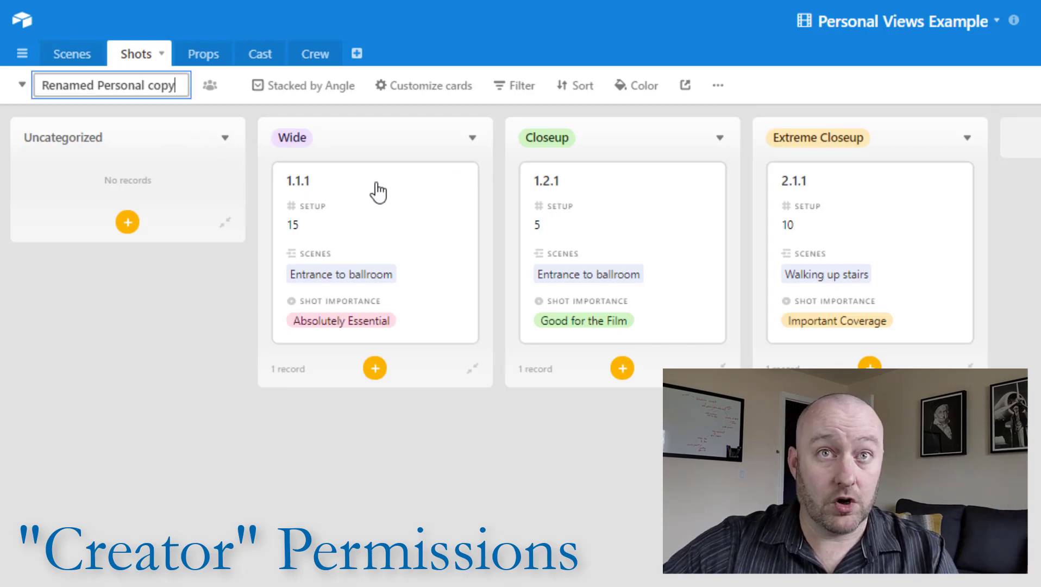
{"action": "key", "text": "Return"}
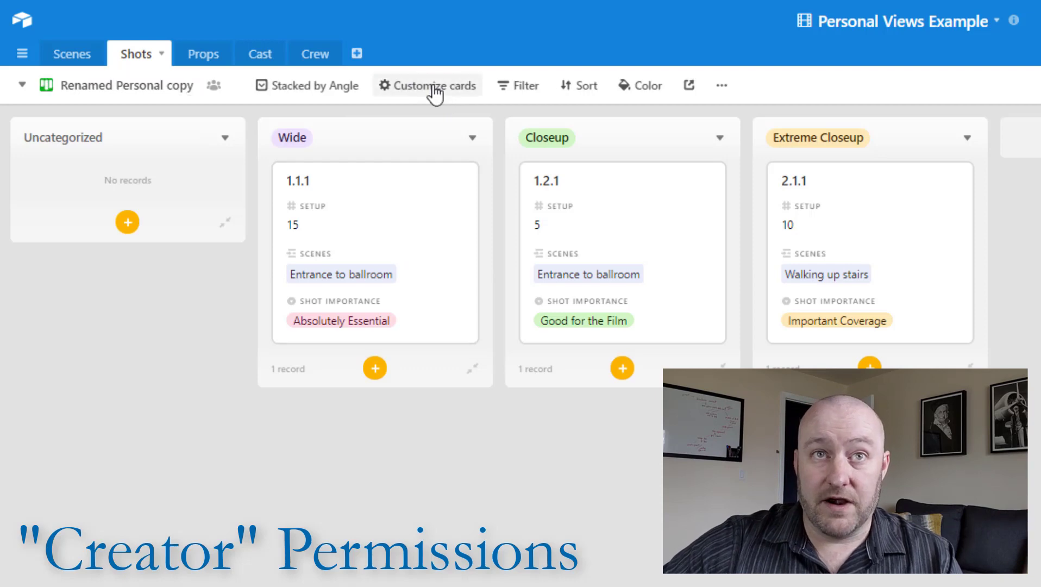
{"action": "left_click", "coordinate": [172, 92]}
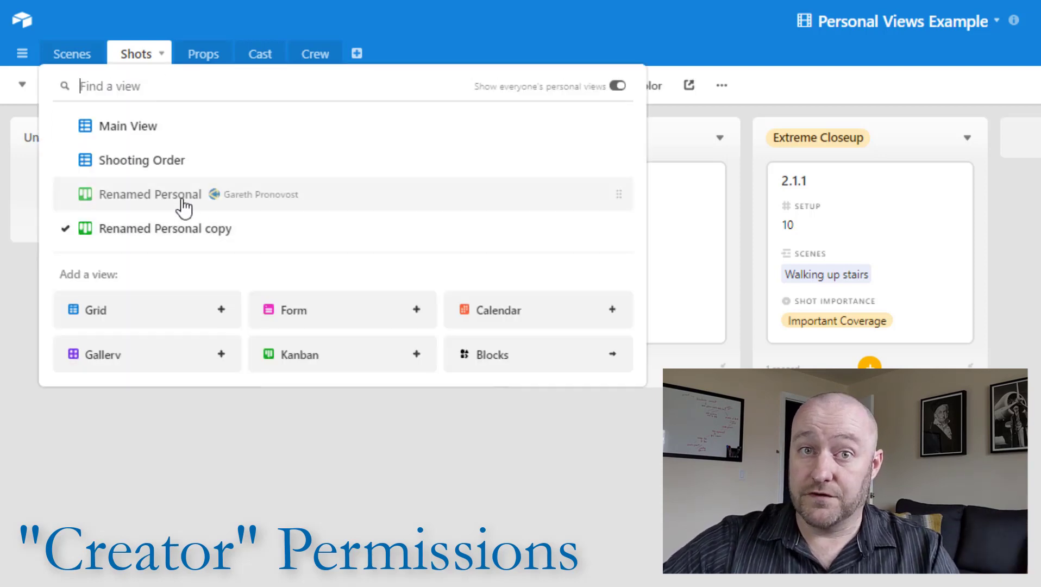
{"action": "mouse_move", "coordinate": [184, 207]}
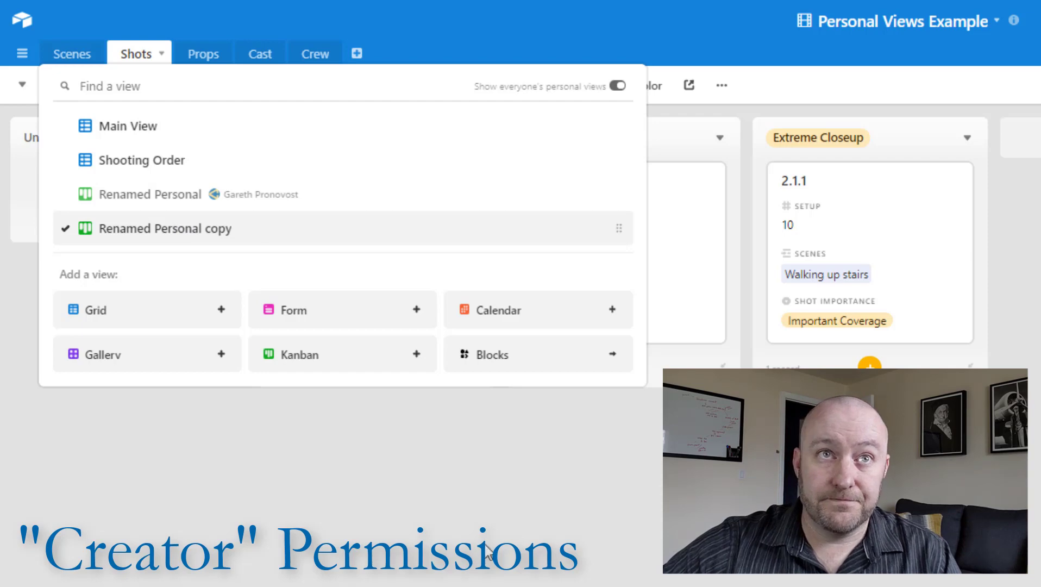
{"action": "key", "text": "Escape"}
Step: Lock the Renamed Personal copy view with the explanation "This is locked for automation"
{"action": "mouse_move", "coordinate": [215, 91]}
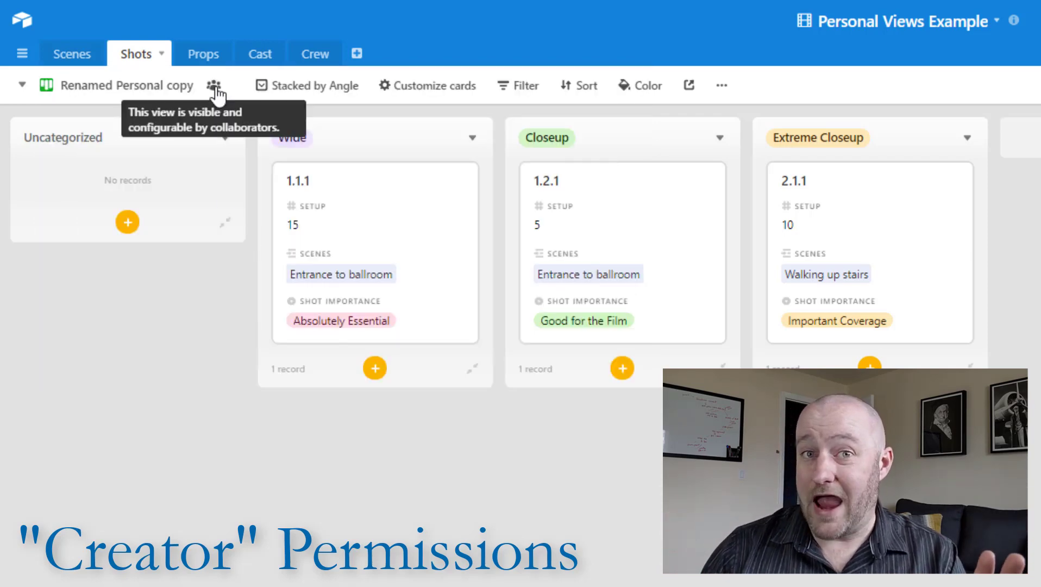
{"action": "left_click", "coordinate": [214, 87]}
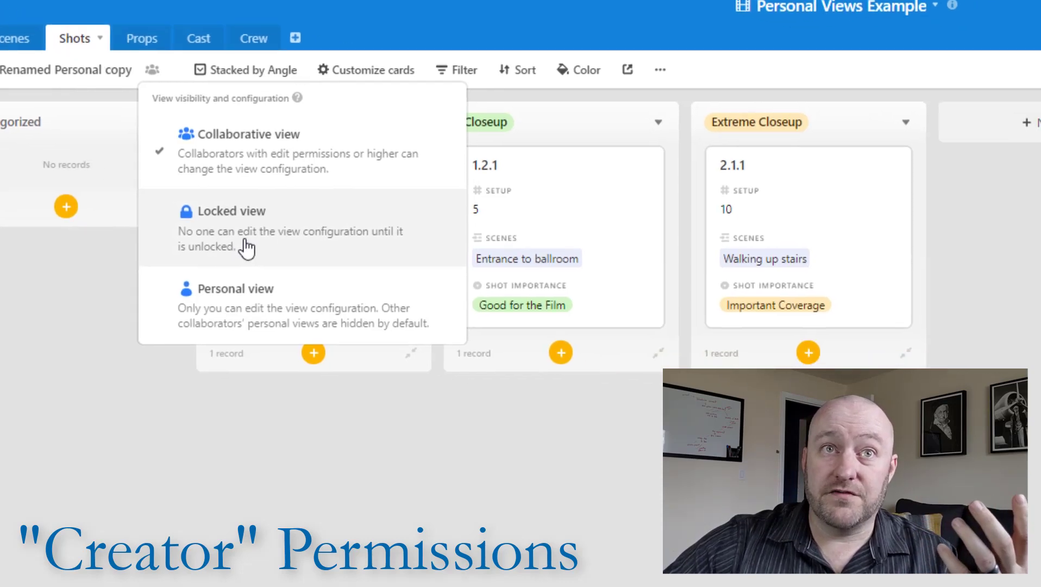
{"action": "left_click", "coordinate": [308, 262]}
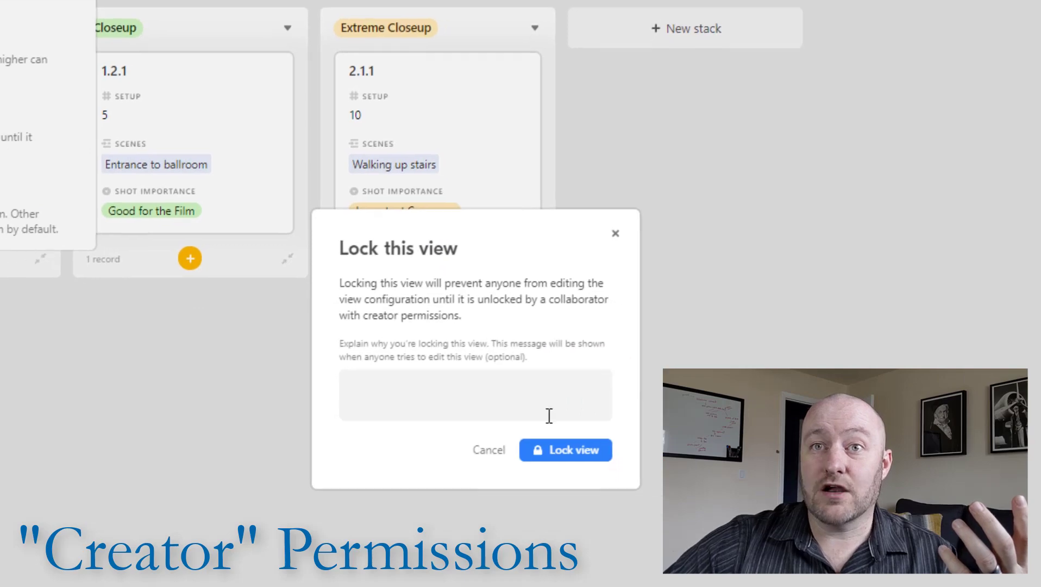
{"action": "left_click", "coordinate": [457, 382]}
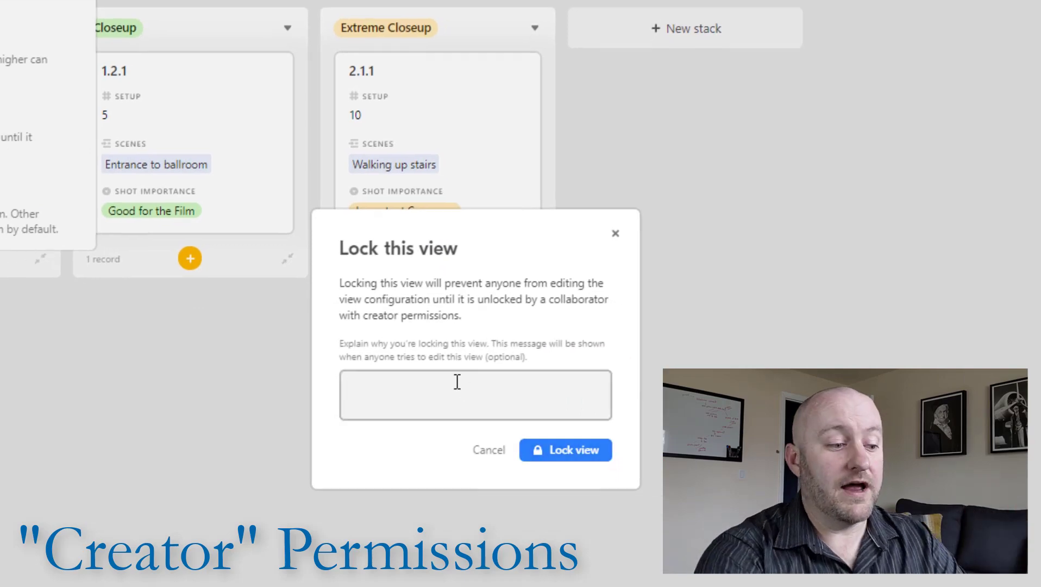
{"action": "left_click", "coordinate": [457, 382]}
{"action": "type", "text": "This is "}
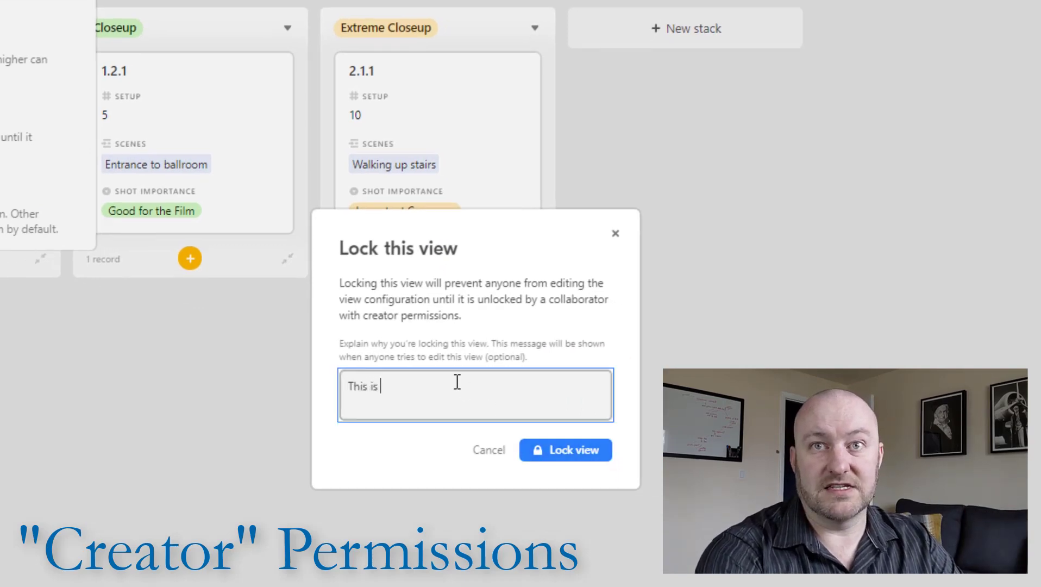
{"action": "type", "text": "locked for automation"}
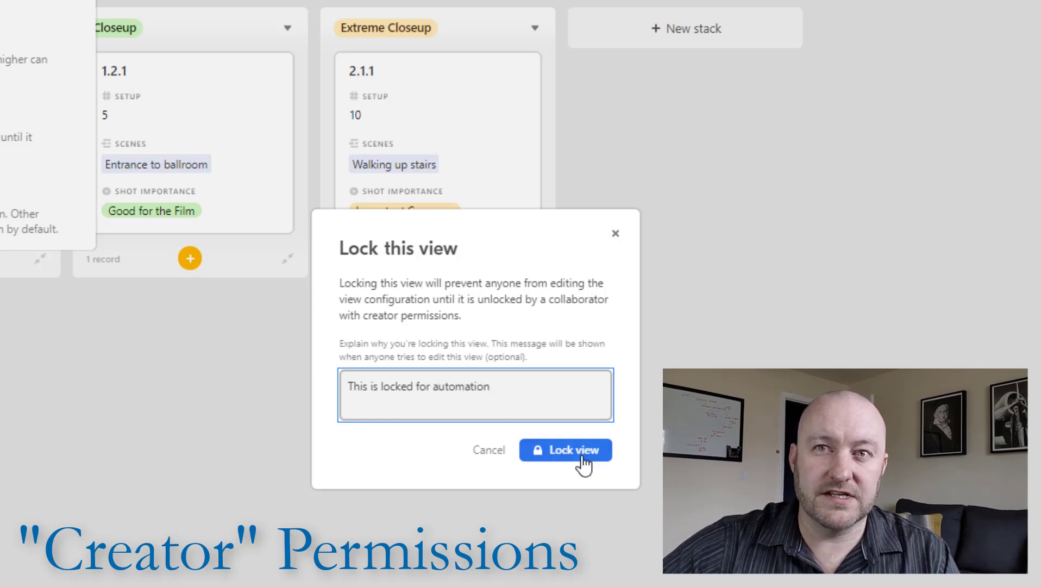
{"action": "left_click", "coordinate": [552, 452]}
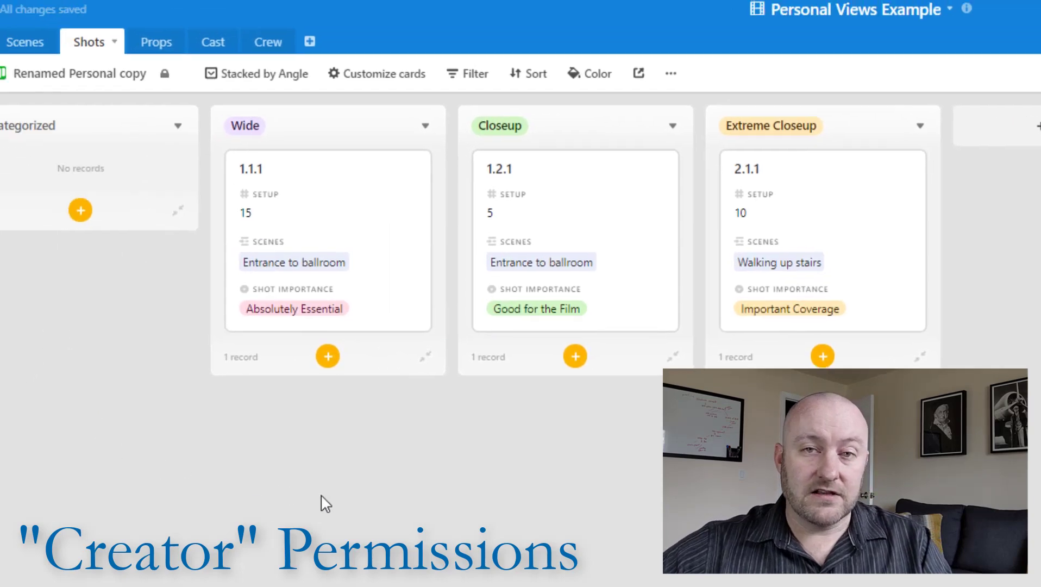
Step: In the editor's window, open the locked Renamed Personal copy view, inspect its filter options and check its entry in the list of views
{"action": "key", "text": "alt+Tab"}
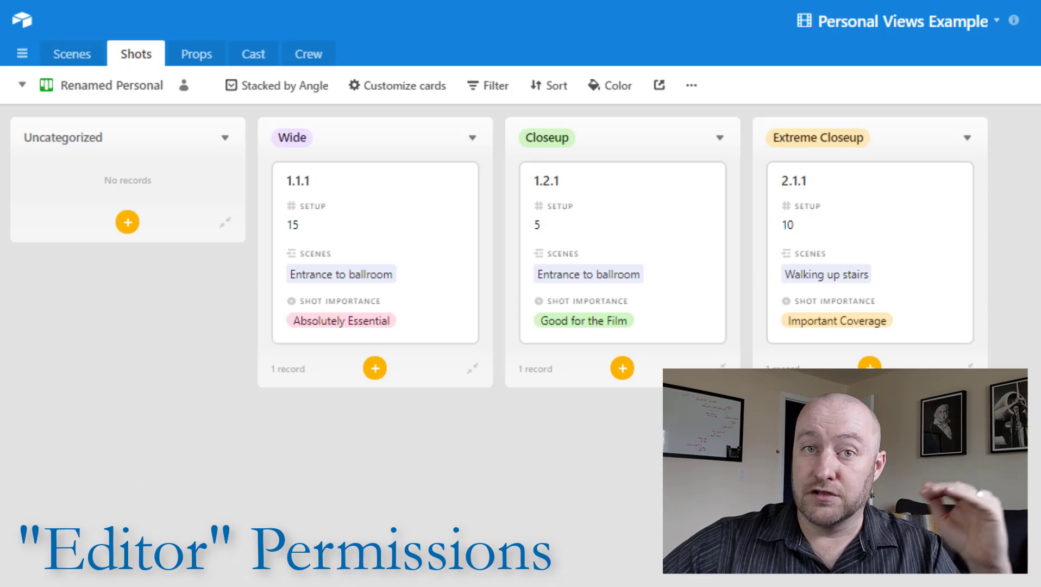
{"action": "left_click", "coordinate": [113, 86]}
{"action": "left_click", "coordinate": [142, 233]}
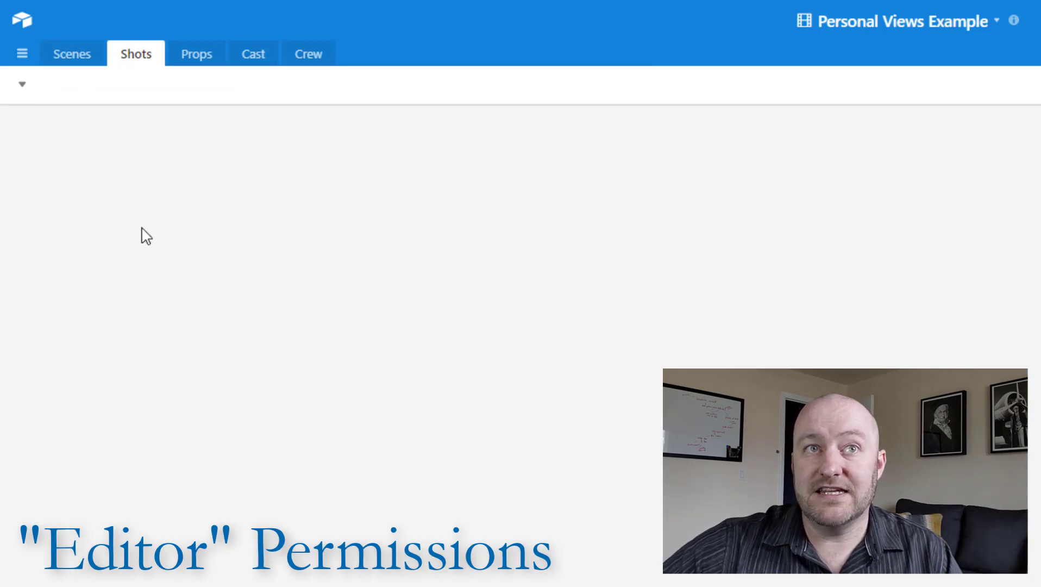
{"action": "left_click", "coordinate": [514, 88]}
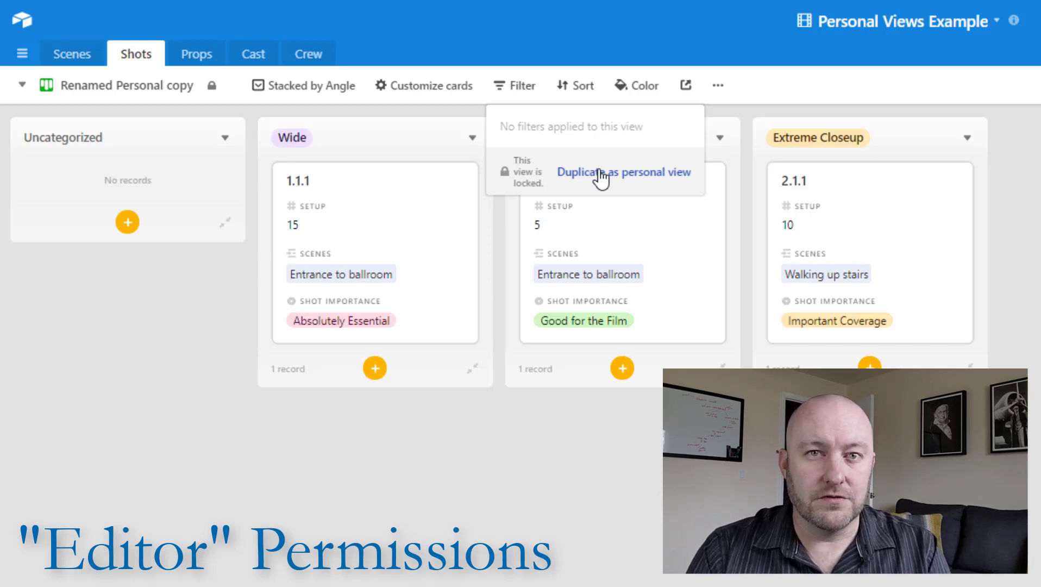
{"action": "left_click", "coordinate": [116, 414]}
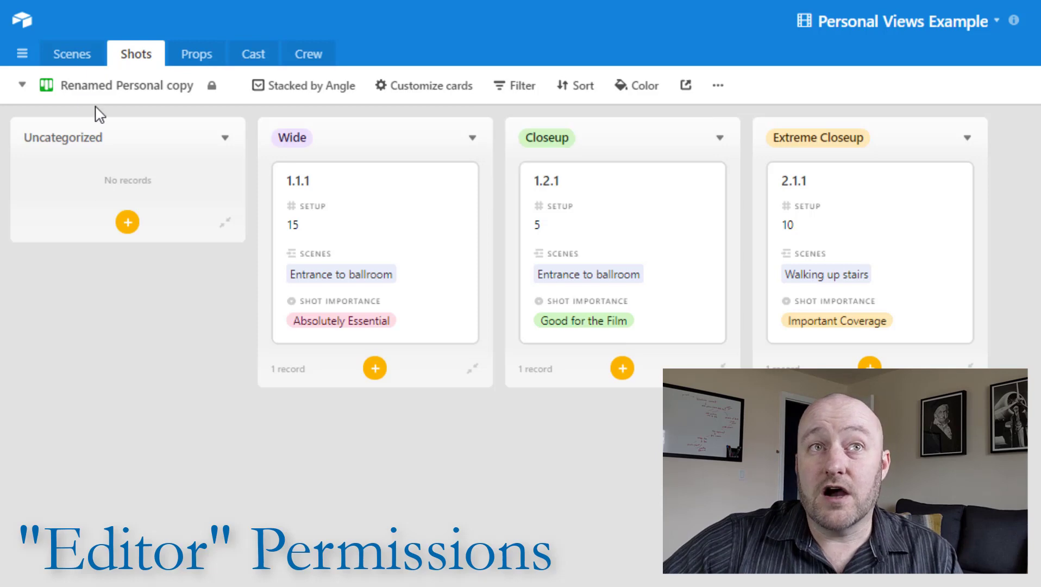
{"action": "left_click", "coordinate": [94, 88]}
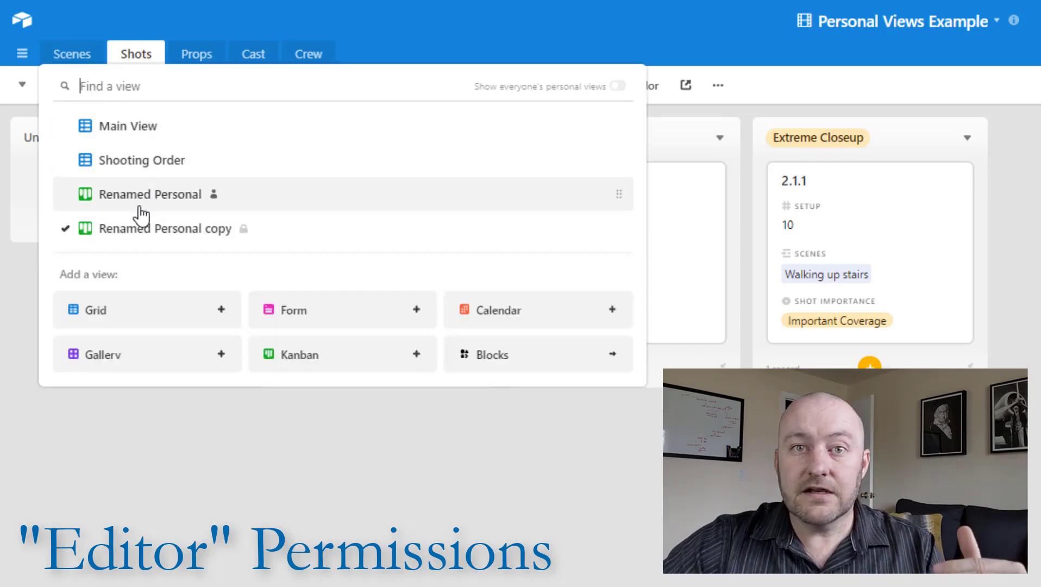
{"action": "left_click", "coordinate": [455, 27]}
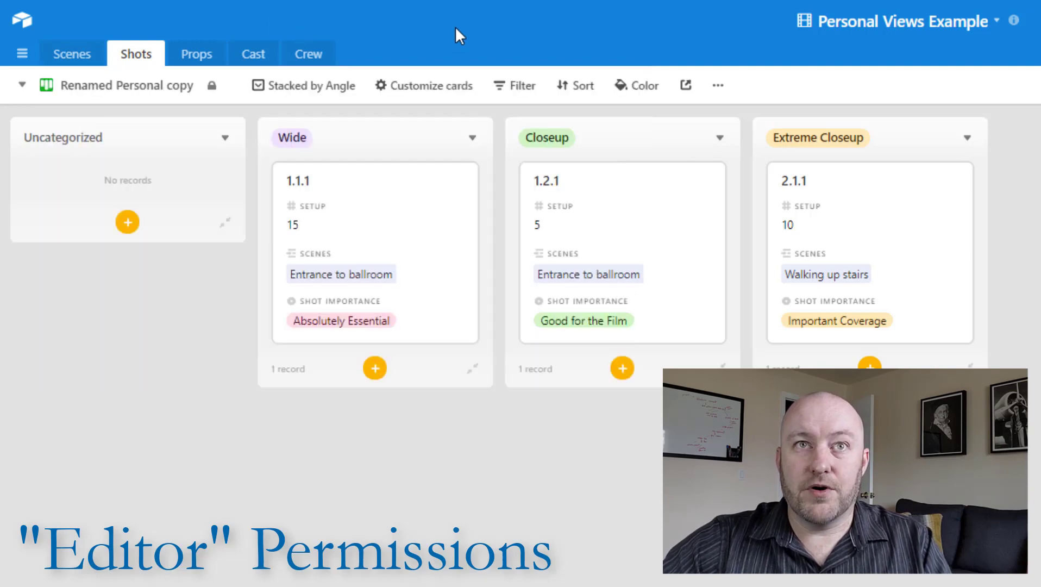
Step: In the creator's window, turn off showing everyone's personal views in the Shots table's list of views
{"action": "key", "text": "alt+Tab"}
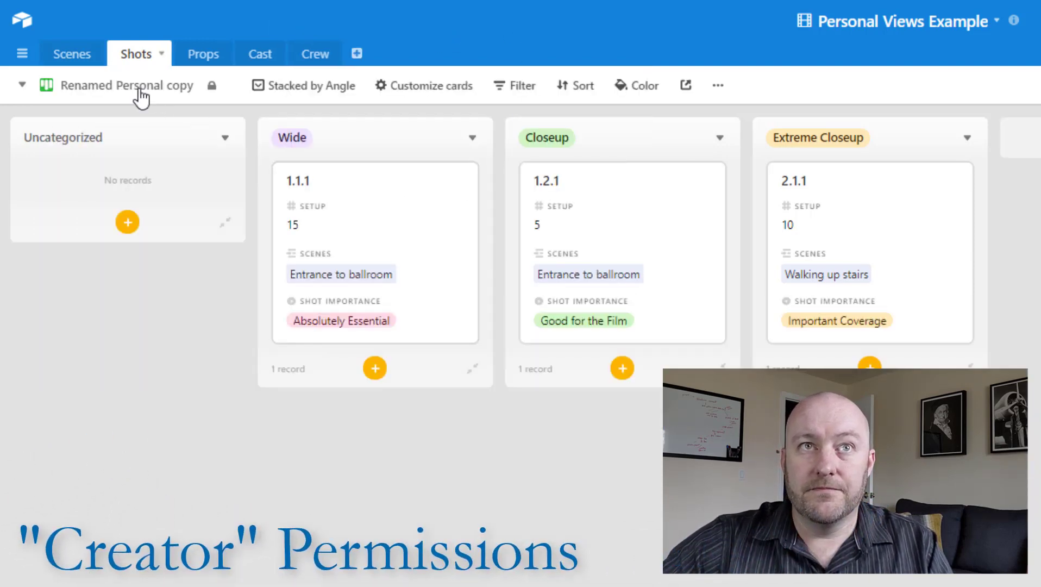
{"action": "left_click", "coordinate": [141, 97]}
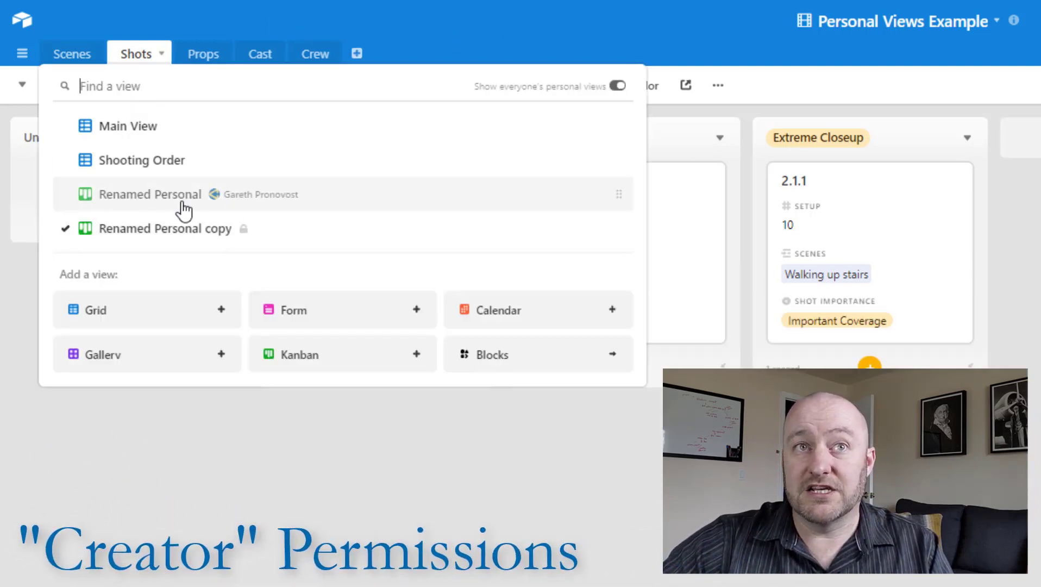
{"action": "left_click", "coordinate": [618, 87]}
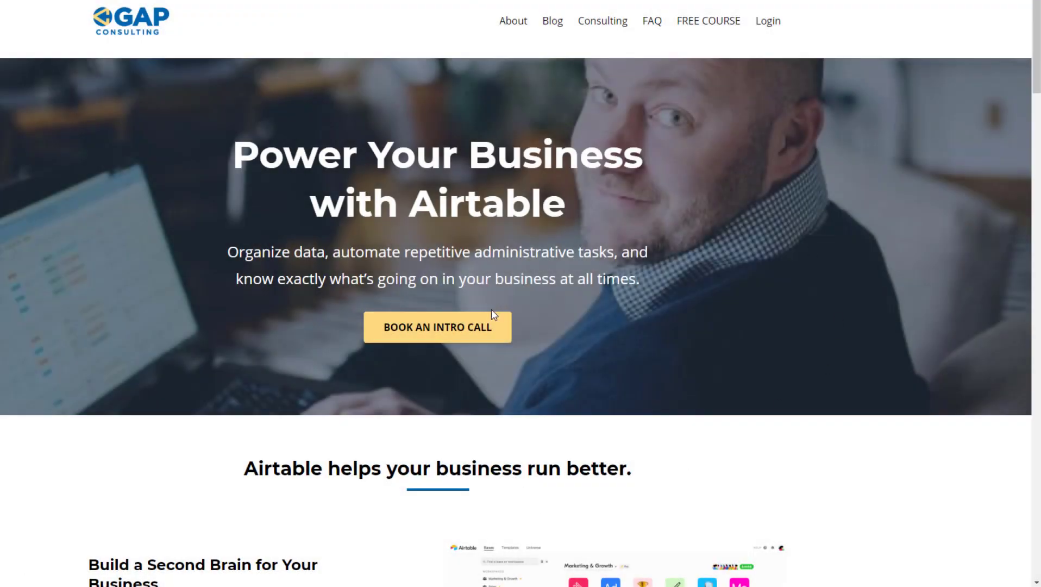
Step: On the GAP Consulting website, read the blog article on finding records with a Zapier "Search Formula" and view the free course page
{"action": "left_click", "coordinate": [553, 22]}
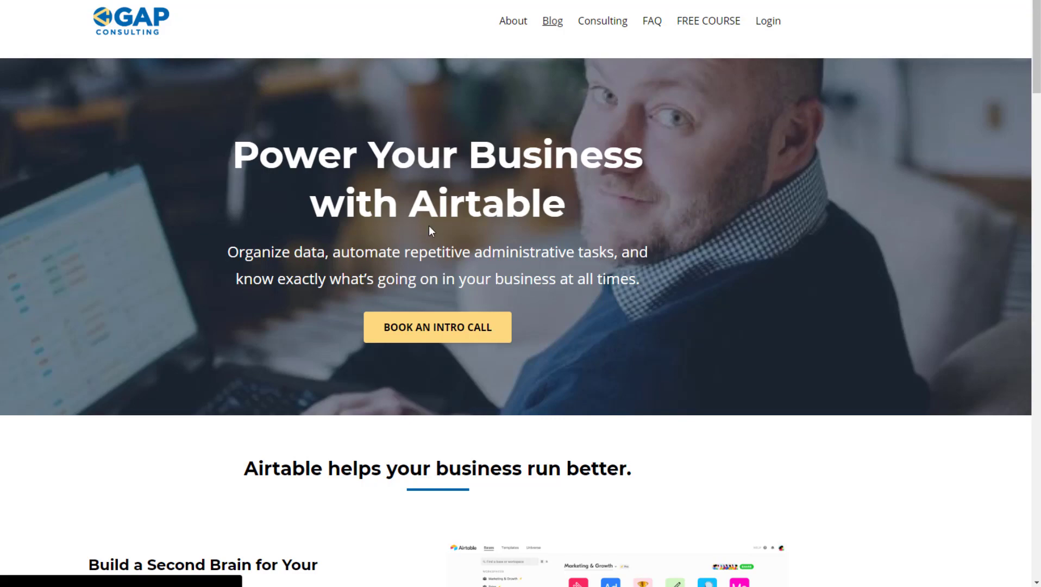
{"action": "scroll", "coordinate": [444, 239], "scroll_direction": "down", "scroll_amount": 6}
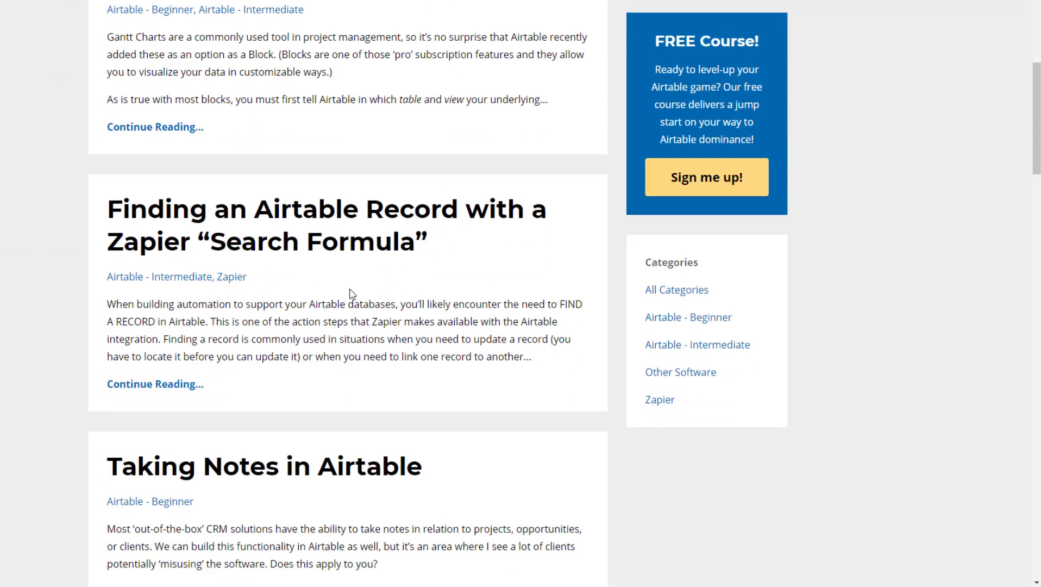
{"action": "left_click", "coordinate": [169, 390]}
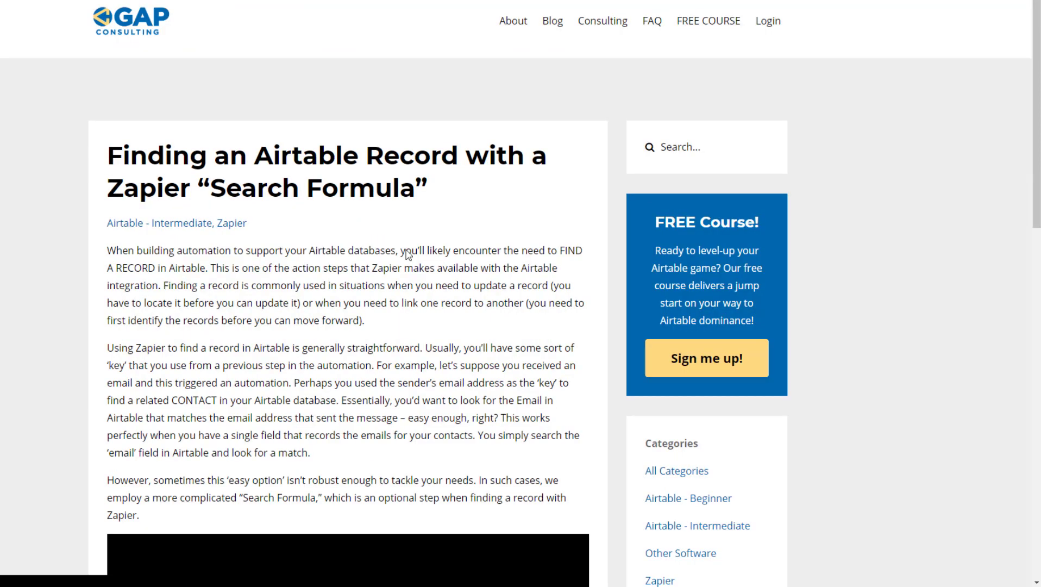
{"action": "left_click", "coordinate": [709, 23]}
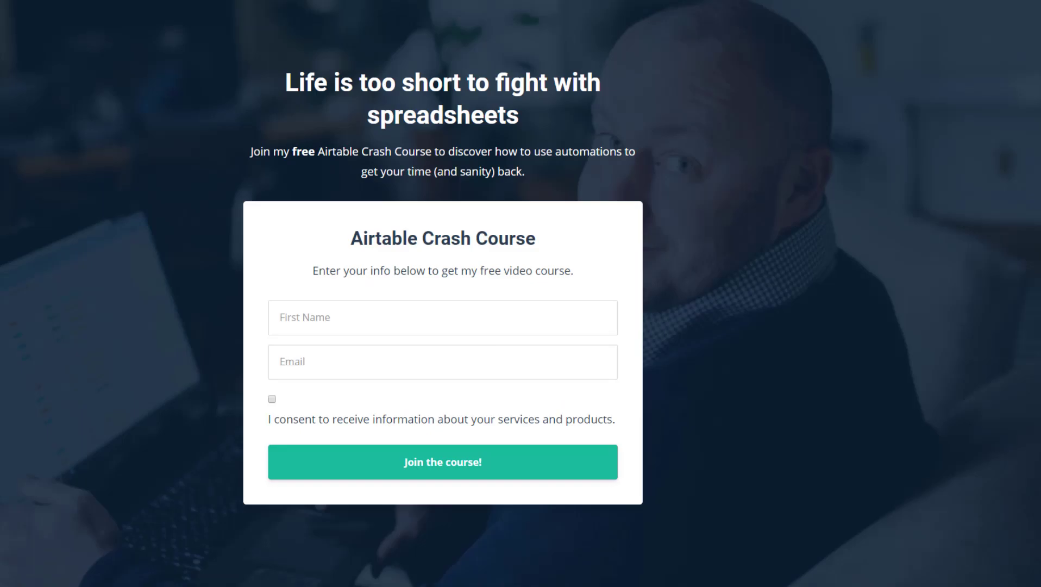
{"action": "key", "text": "alt+Left"}
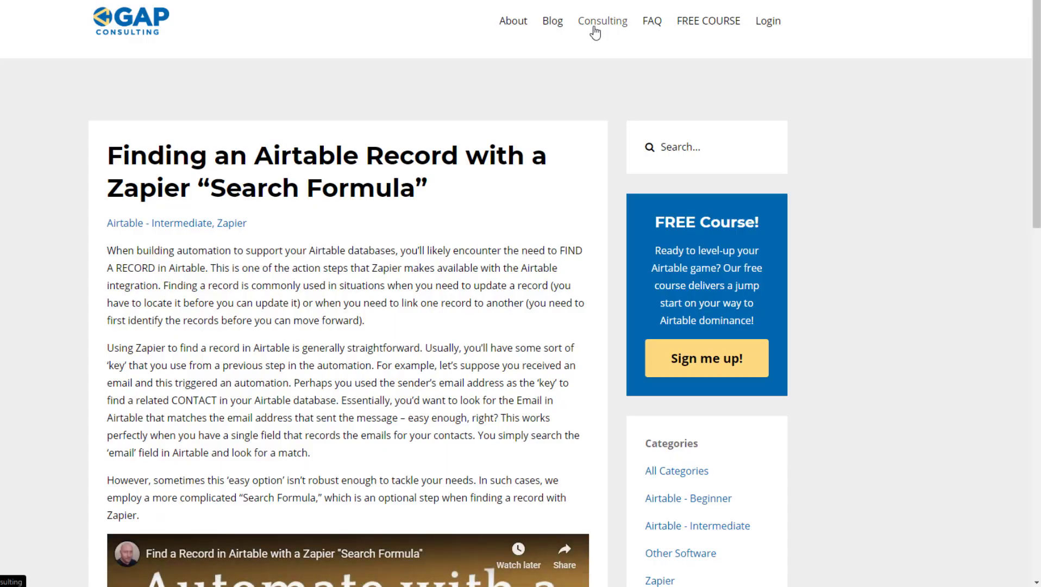
Step: From the Consulting page, start booking an intro call and choose Thursday, December 5, 2019 as the date
{"action": "left_click", "coordinate": [595, 32]}
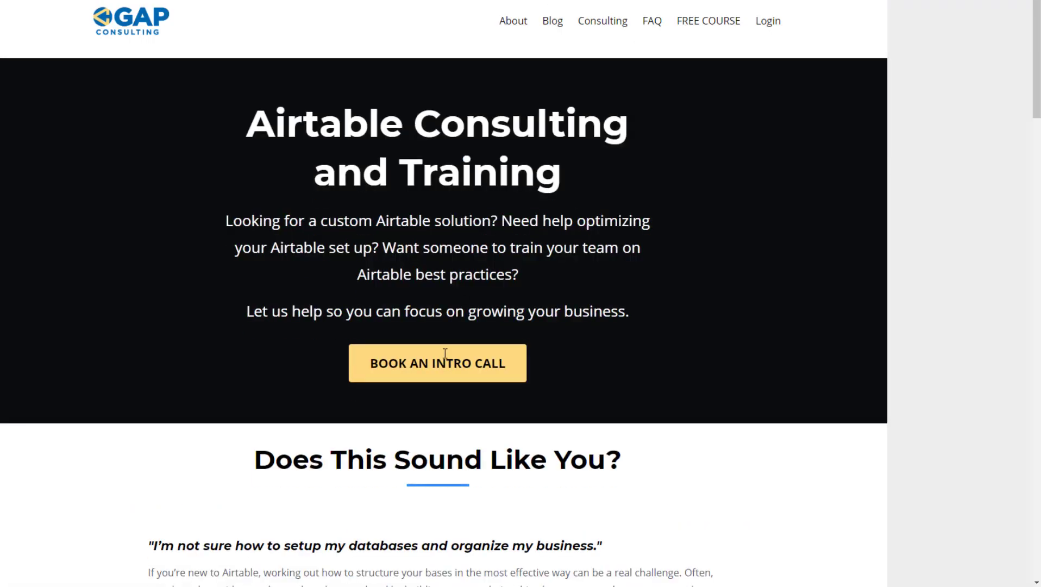
{"action": "left_click", "coordinate": [441, 363]}
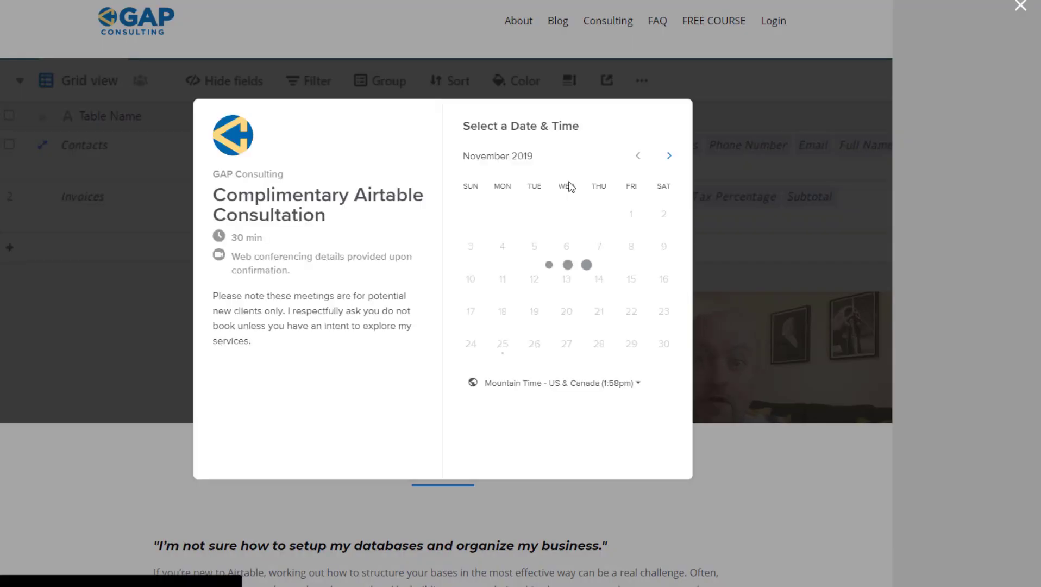
{"action": "left_click", "coordinate": [670, 155]}
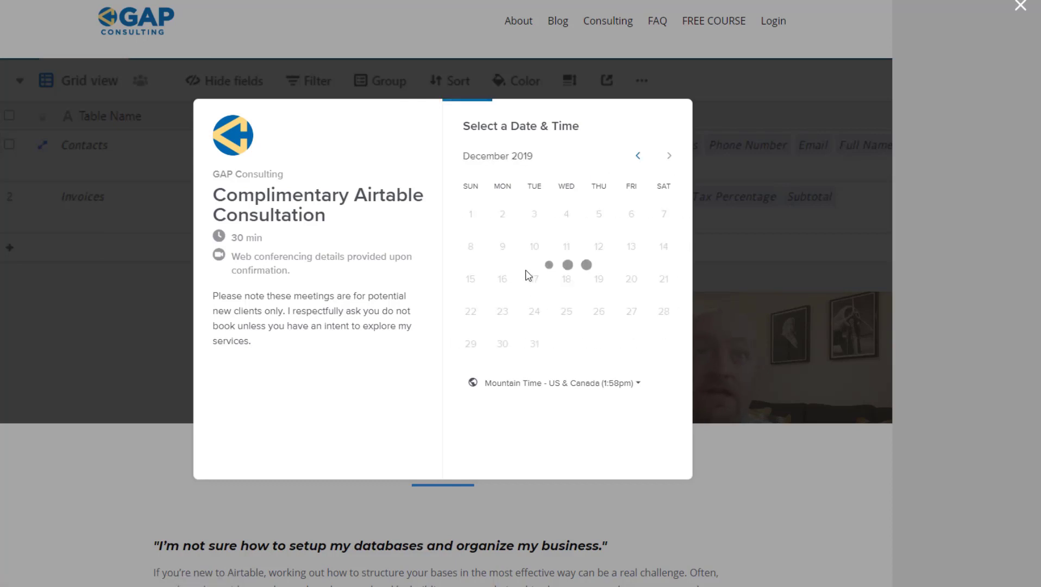
{"action": "left_click", "coordinate": [598, 220]}
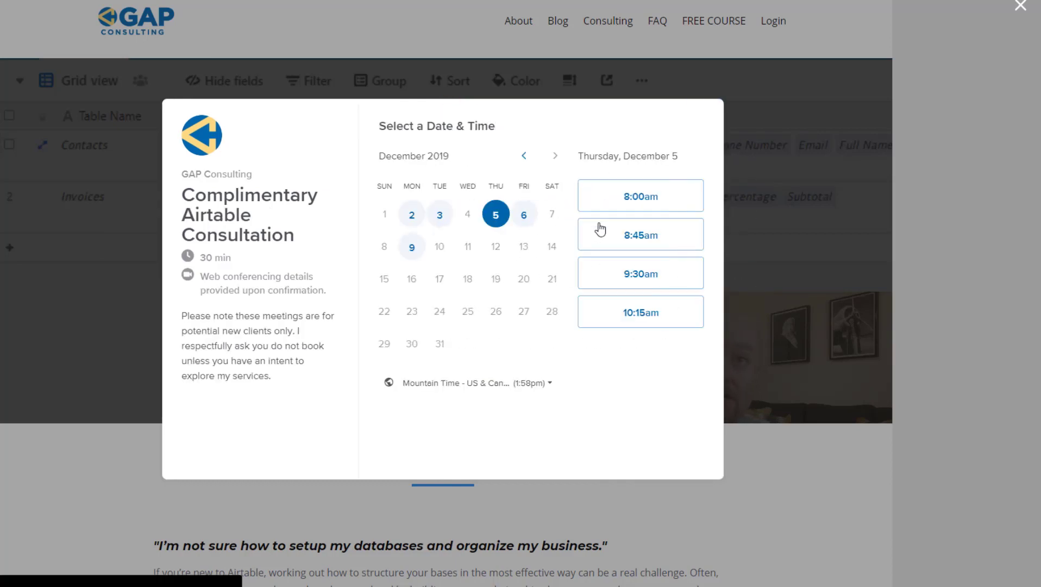